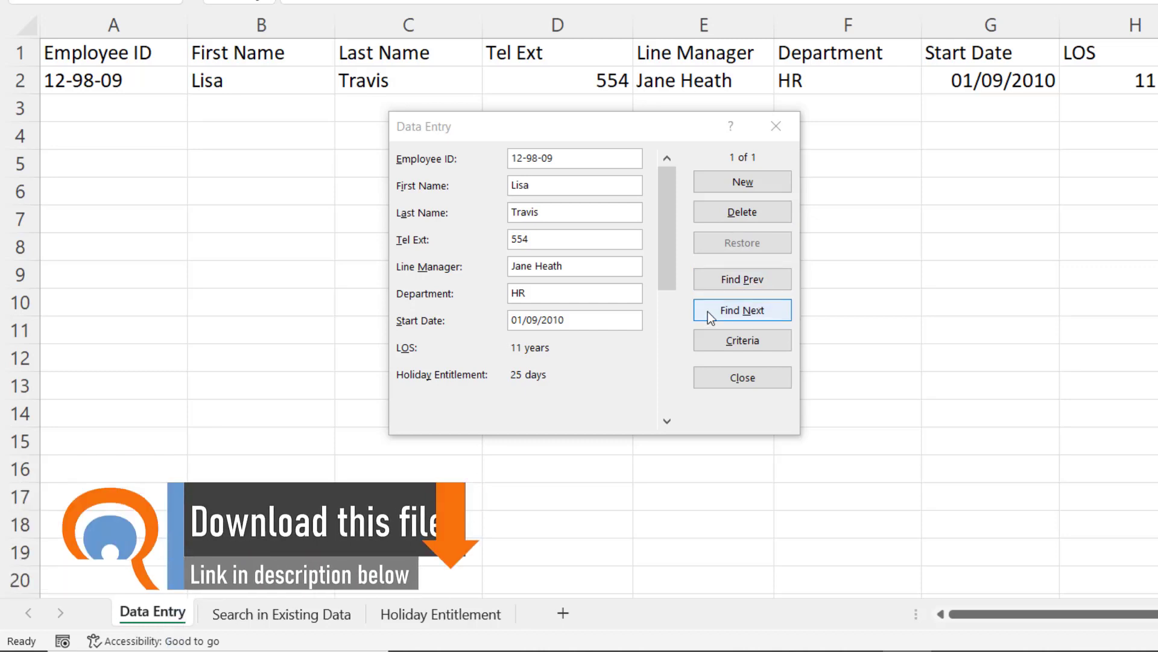
Step: Close the Data Entry form, leaving the sheet with one employee record
{"action": "left_click", "coordinate": [777, 123]}
{"action": "left_click", "coordinate": [780, 129]}
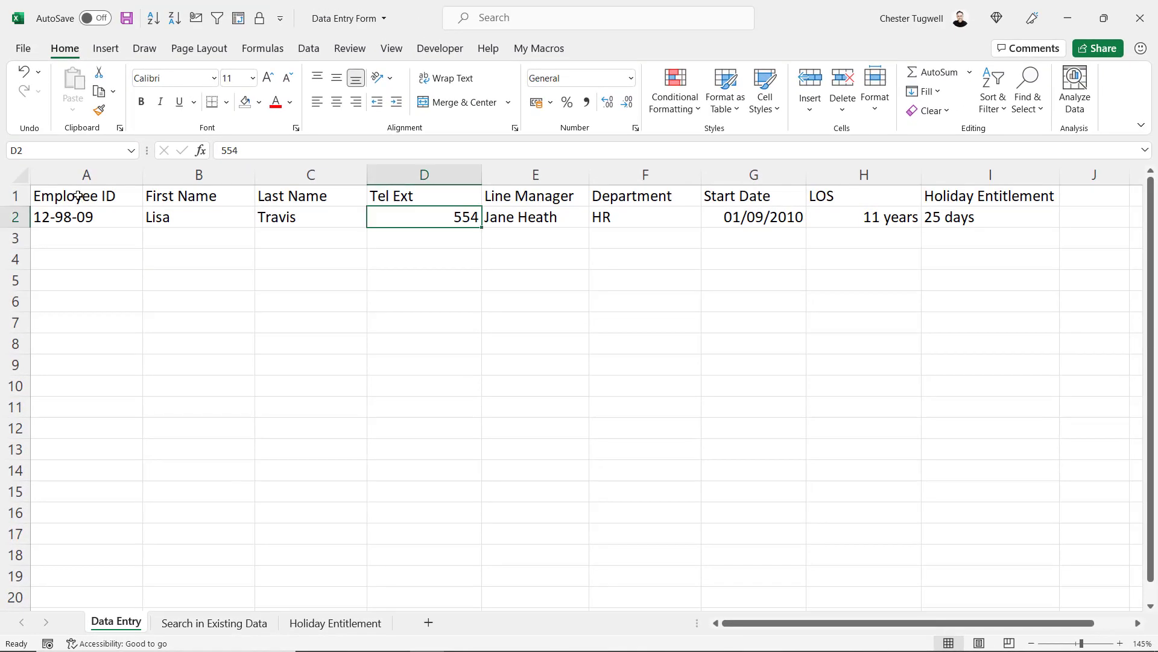
{"action": "left_click_drag", "start_coordinate": [72, 198], "coordinate": [990, 196]}
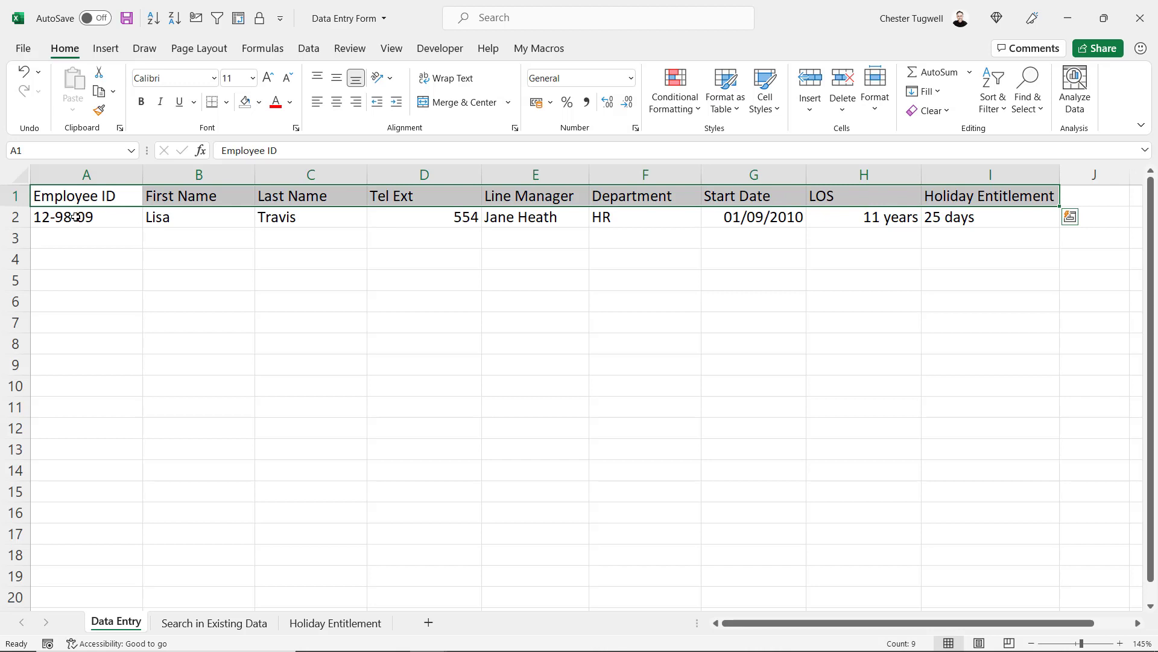
{"action": "left_click_drag", "start_coordinate": [76, 218], "coordinate": [990, 219]}
{"action": "left_click", "coordinate": [424, 219]}
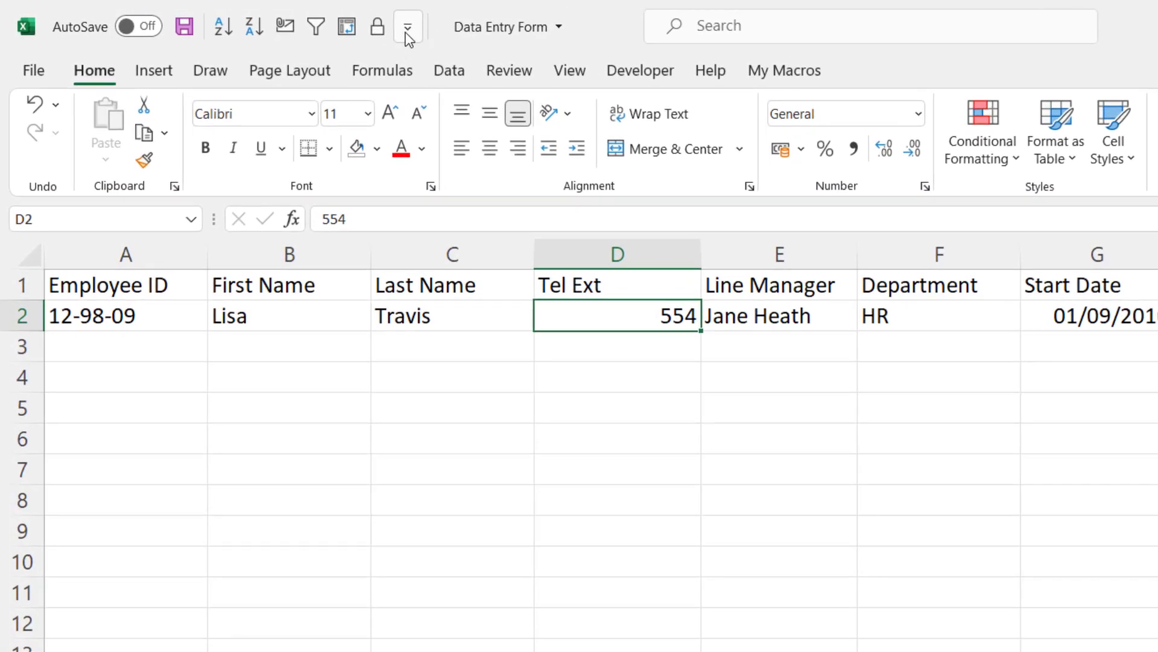
Step: Add the Form command from All Commands to the Quick Access Toolbar
{"action": "left_click", "coordinate": [409, 35]}
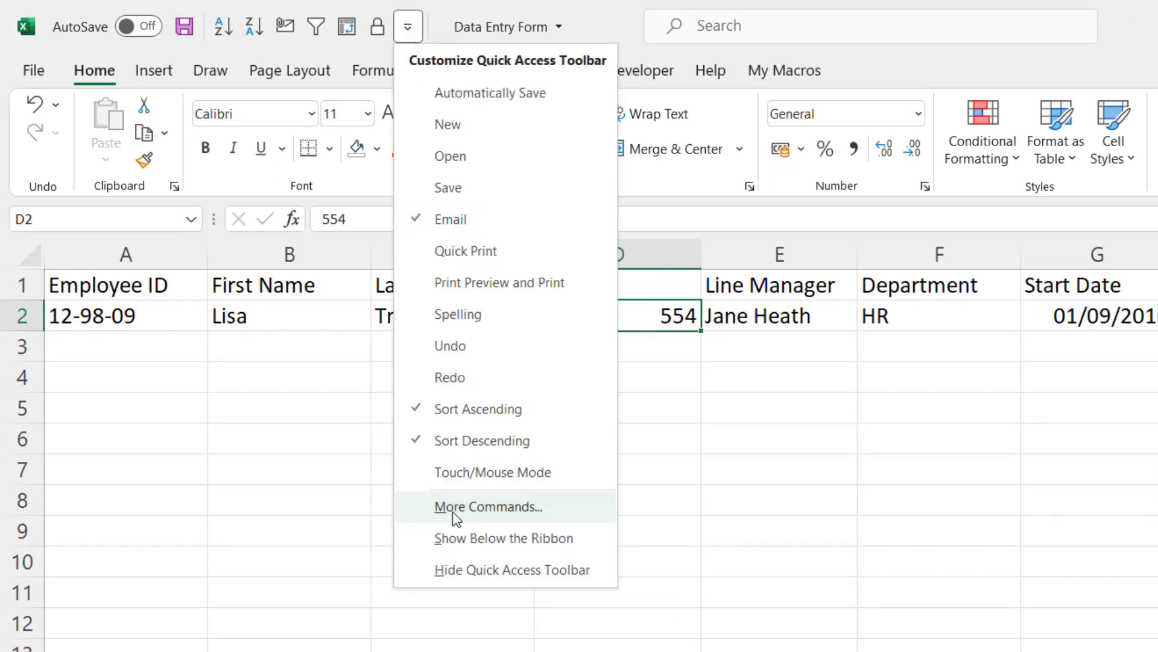
{"action": "left_click", "coordinate": [454, 510]}
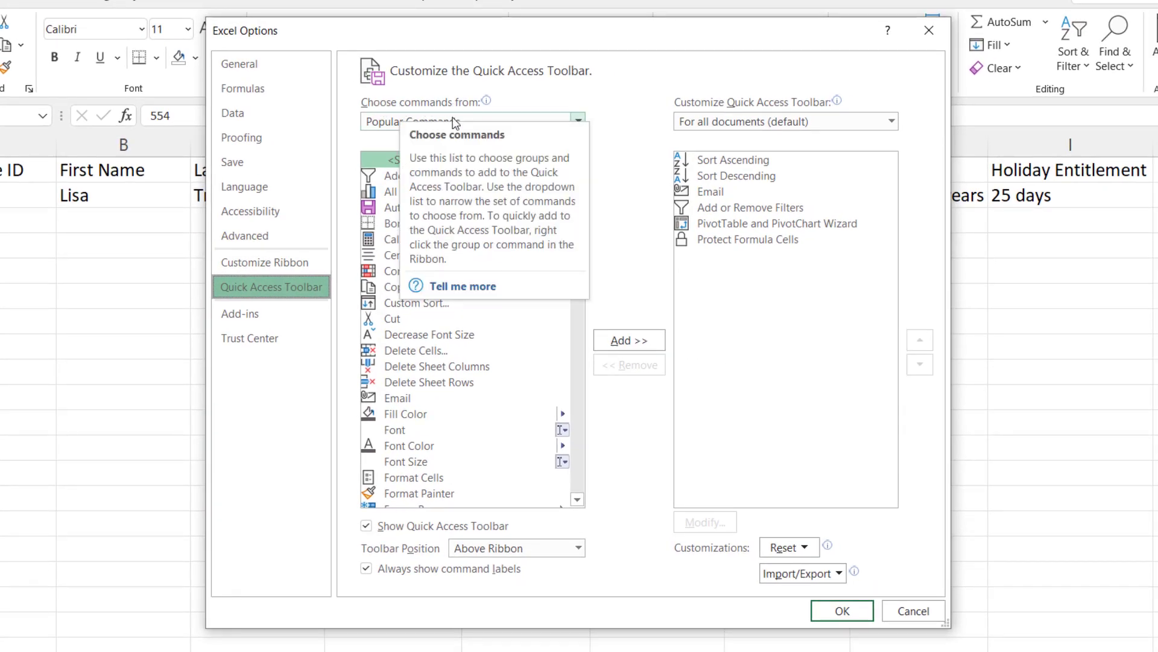
{"action": "left_click", "coordinate": [454, 119]}
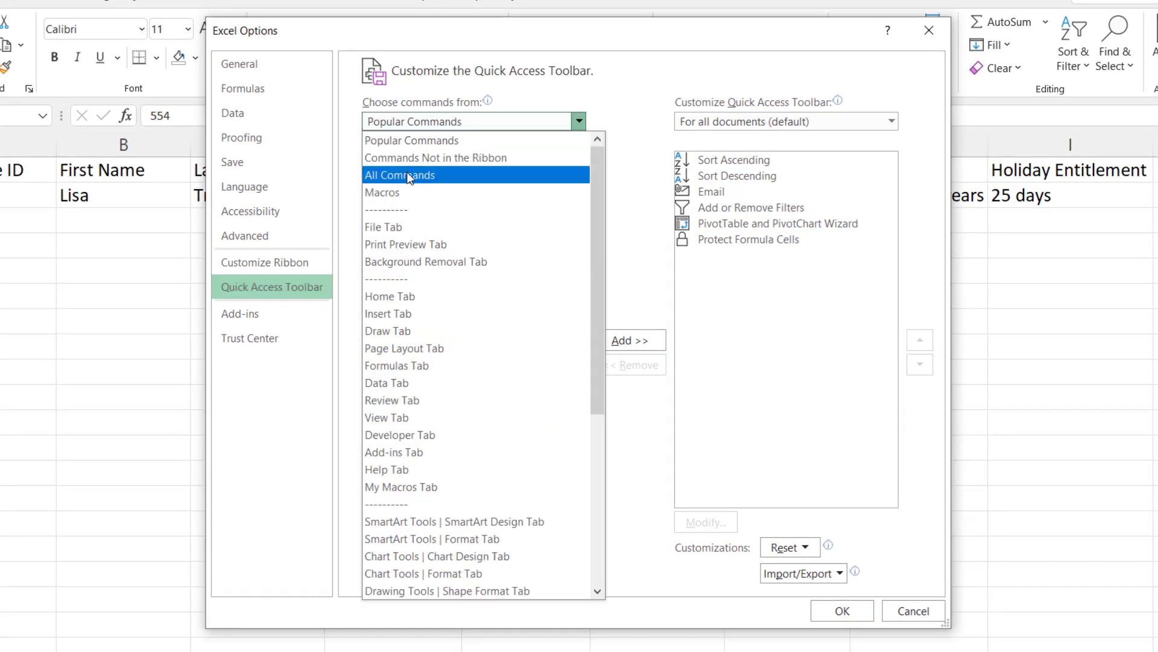
{"action": "left_click", "coordinate": [408, 175]}
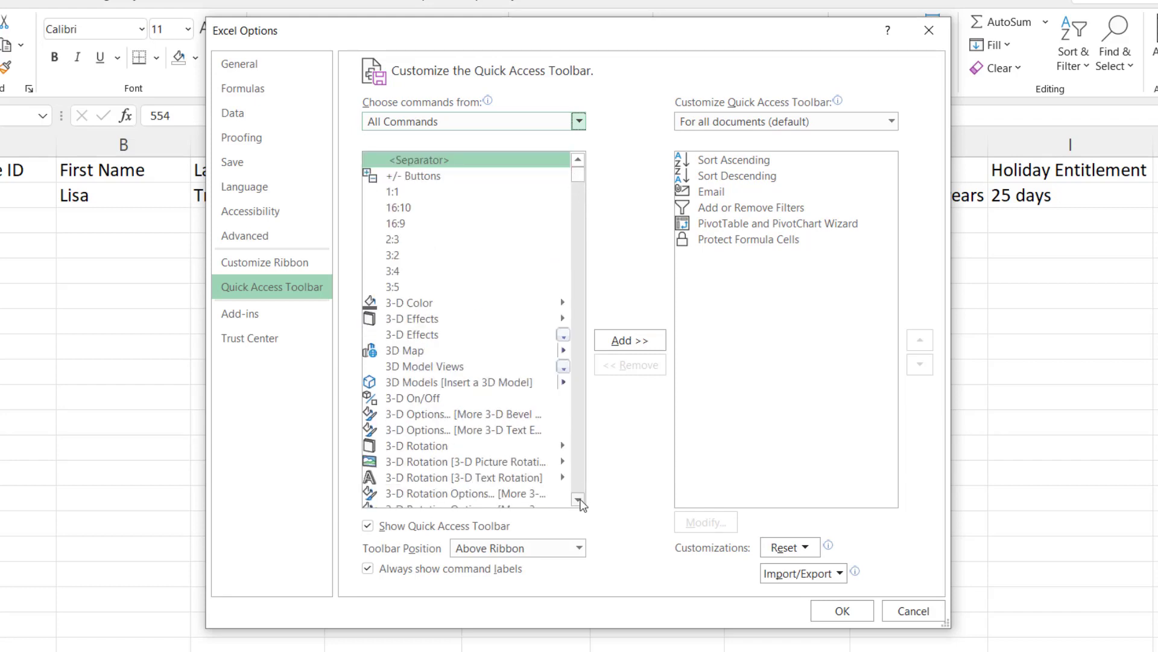
{"action": "left_click_drag", "start_coordinate": [579, 500], "coordinate": [579, 494]}
{"action": "left_click_drag", "start_coordinate": [578, 180], "coordinate": [589, 287]}
{"action": "left_click", "coordinate": [392, 300]}
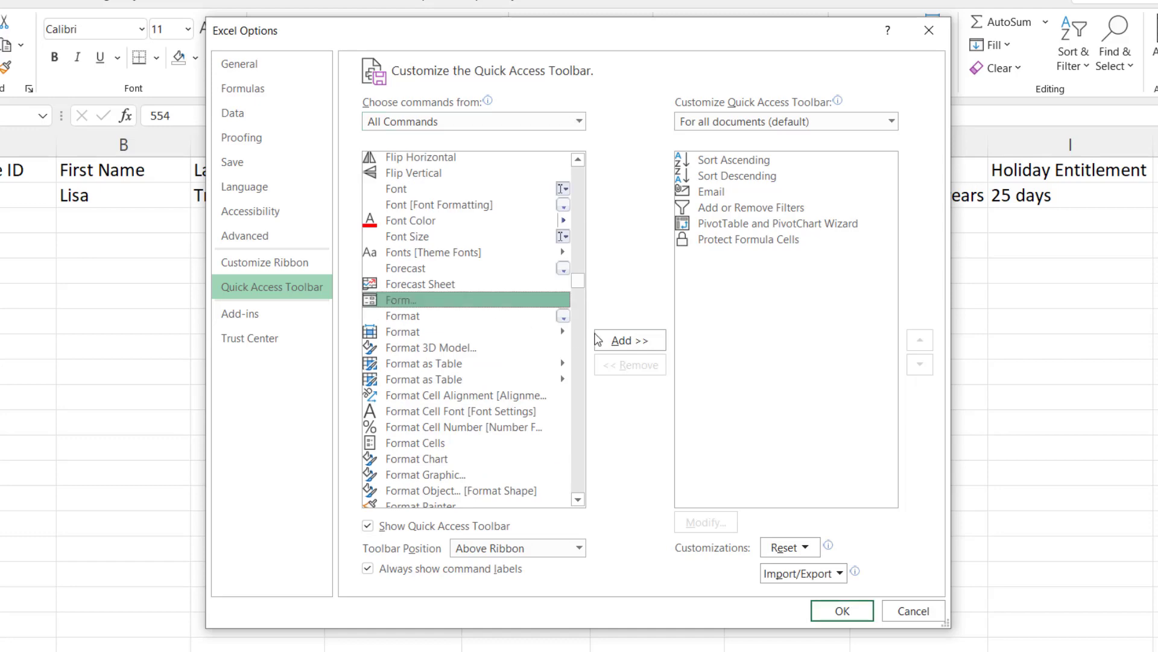
{"action": "left_click", "coordinate": [622, 342]}
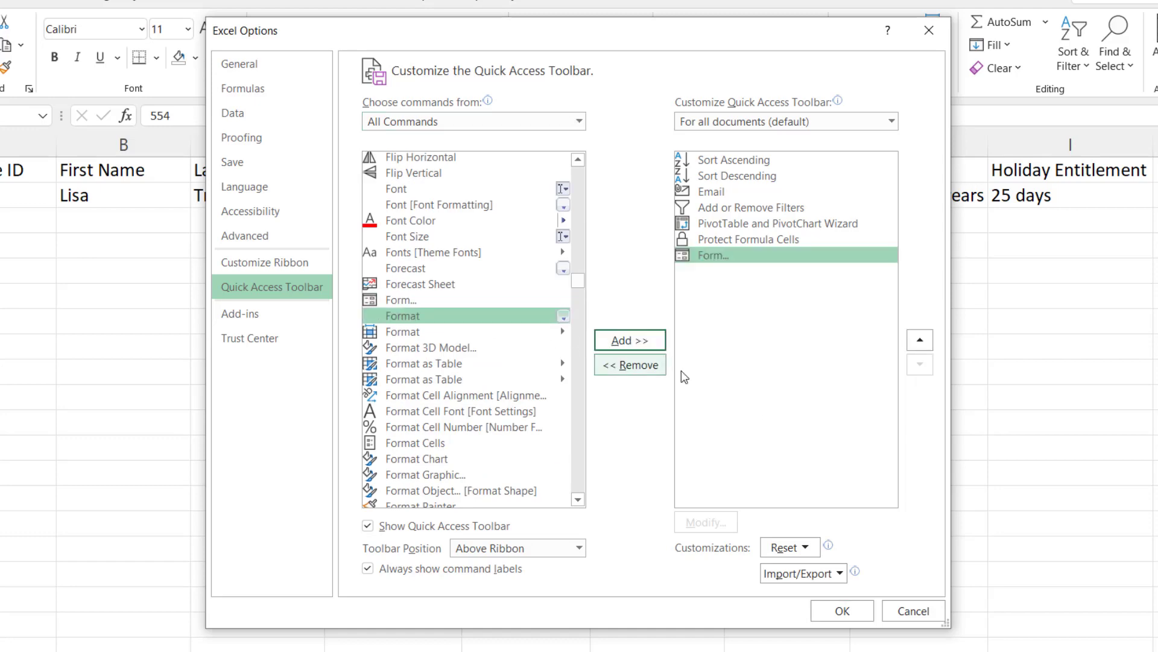
{"action": "left_click", "coordinate": [839, 609]}
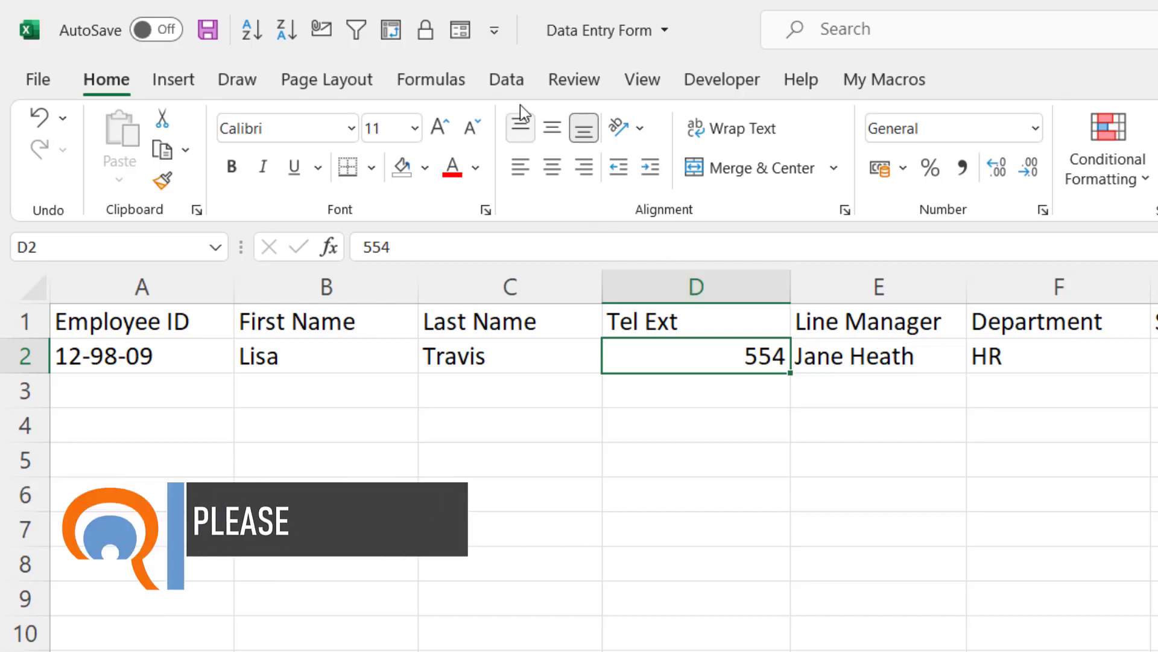
{"action": "left_click", "coordinate": [460, 29]}
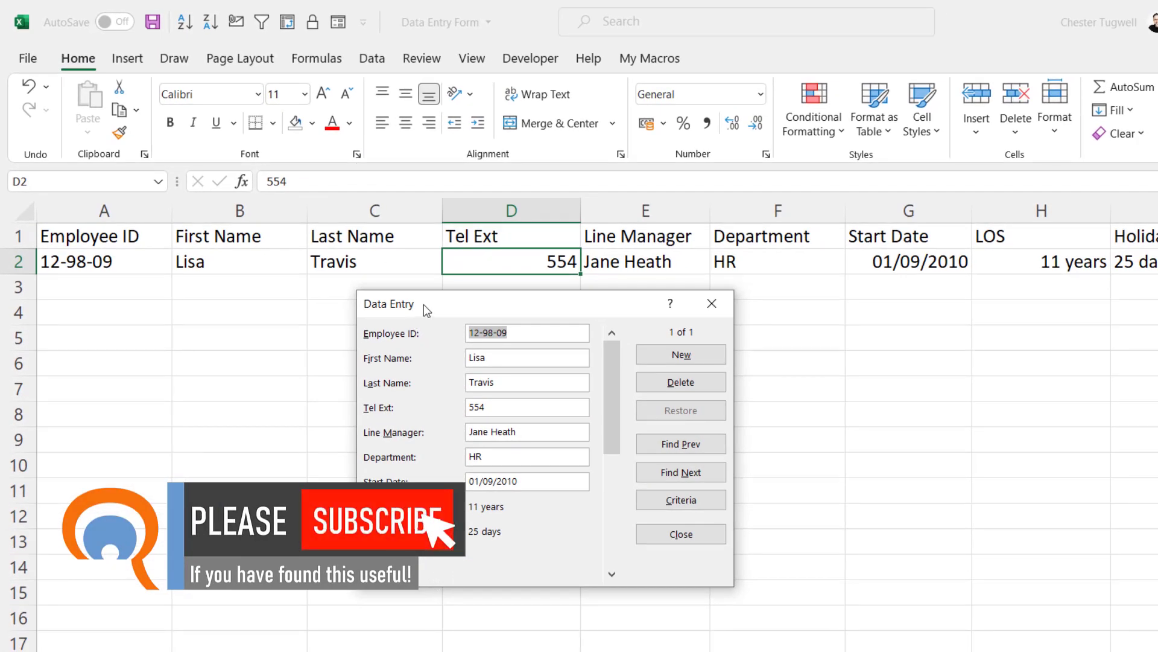
{"action": "left_click", "coordinate": [712, 303]}
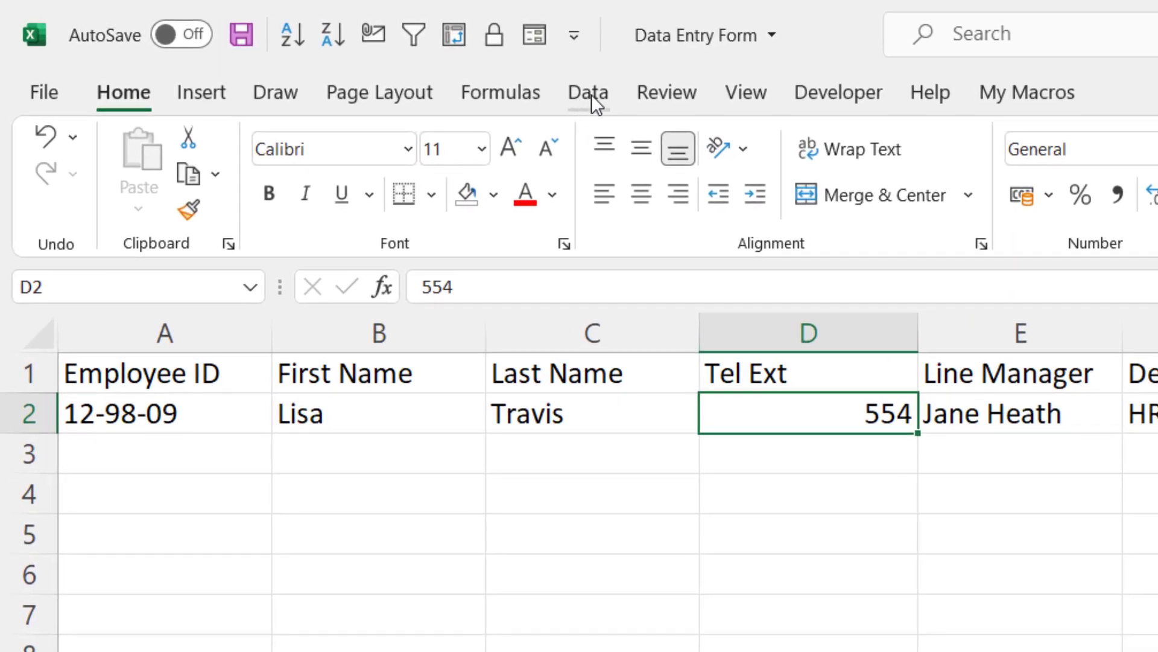
Step: In Customize the Ribbon, select the Form command from All Commands
{"action": "left_click", "coordinate": [592, 93]}
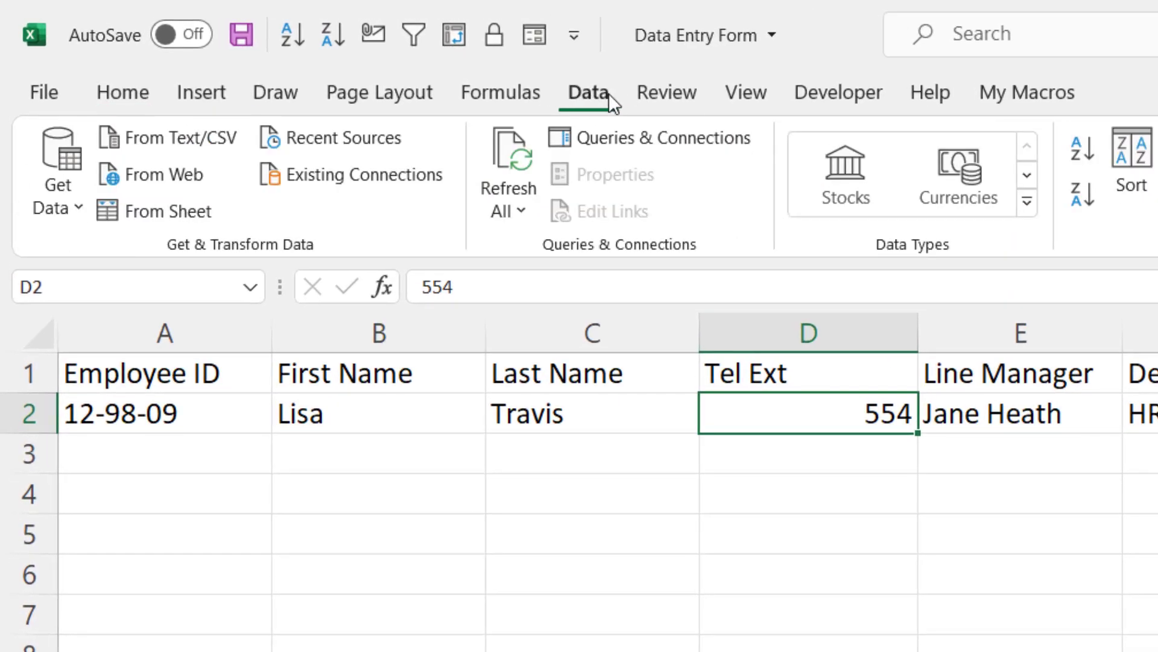
{"action": "left_click", "coordinate": [506, 94]}
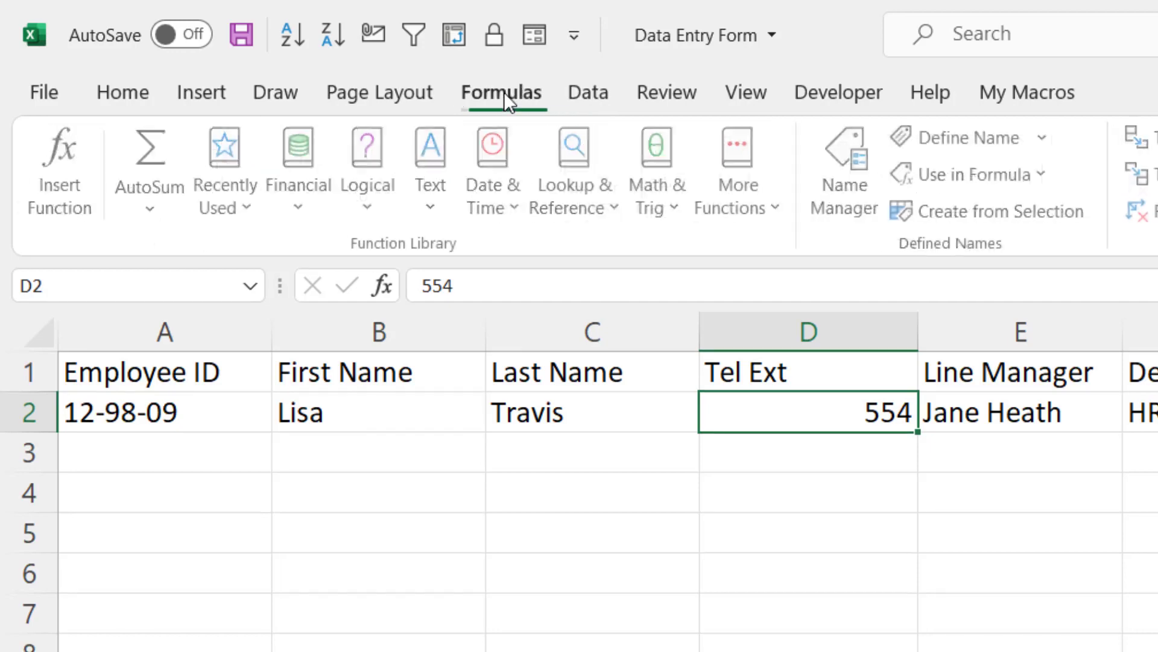
{"action": "left_click", "coordinate": [663, 96]}
{"action": "right_click", "coordinate": [661, 97]}
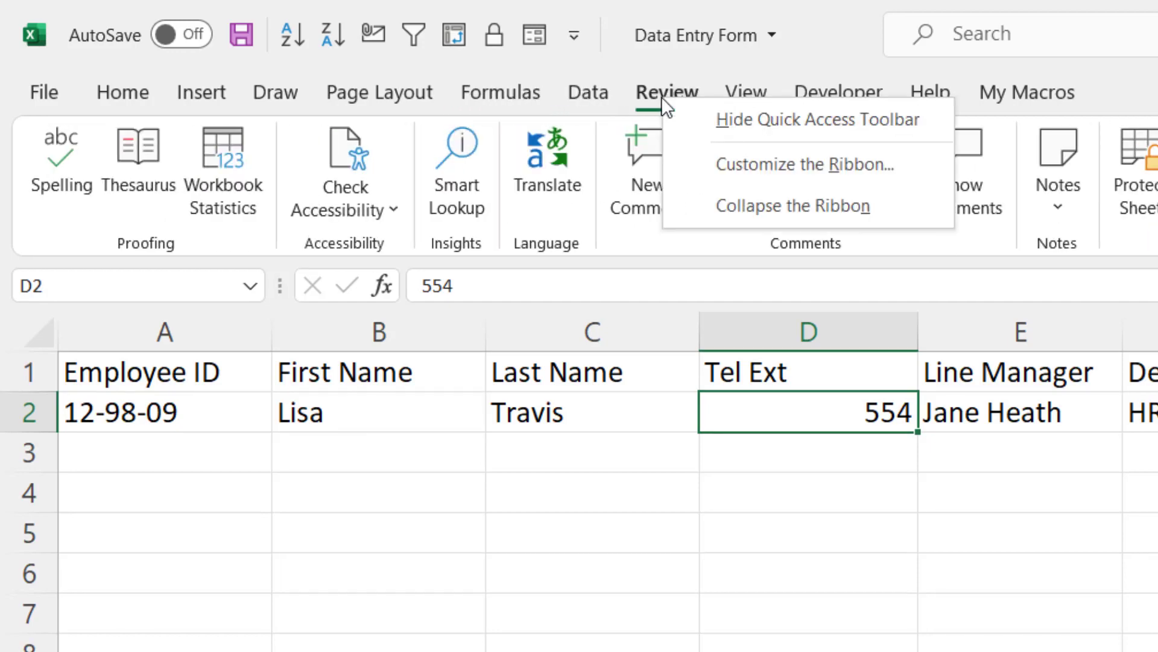
{"action": "left_click", "coordinate": [733, 159]}
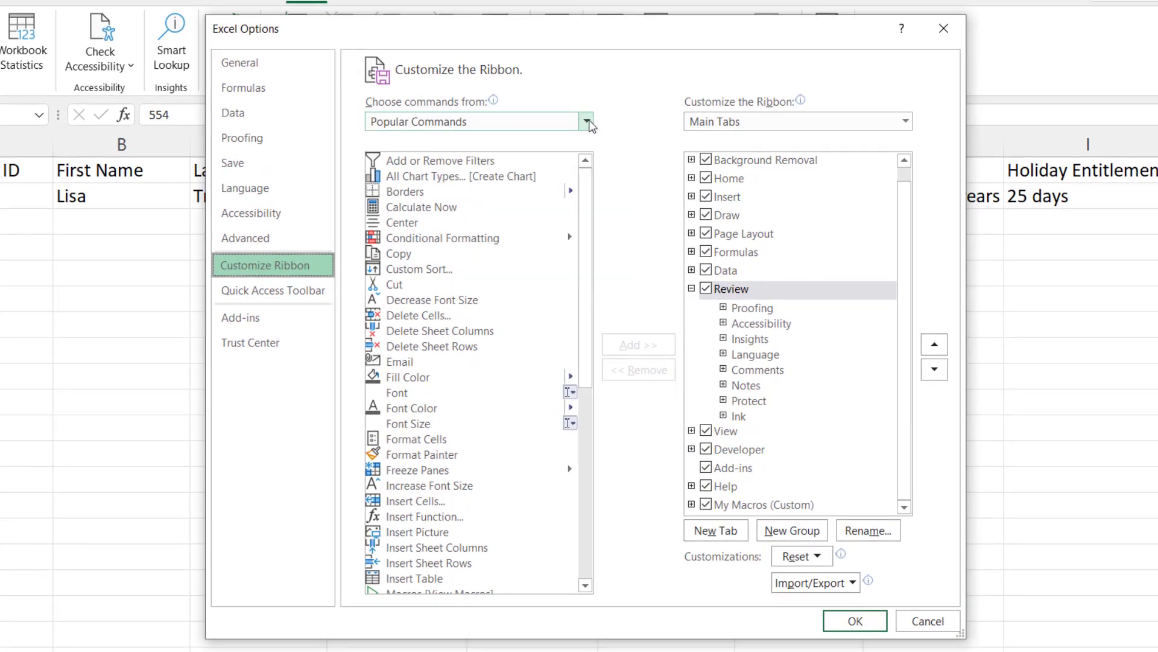
{"action": "left_click", "coordinate": [581, 147]}
{"action": "left_click", "coordinate": [469, 172]}
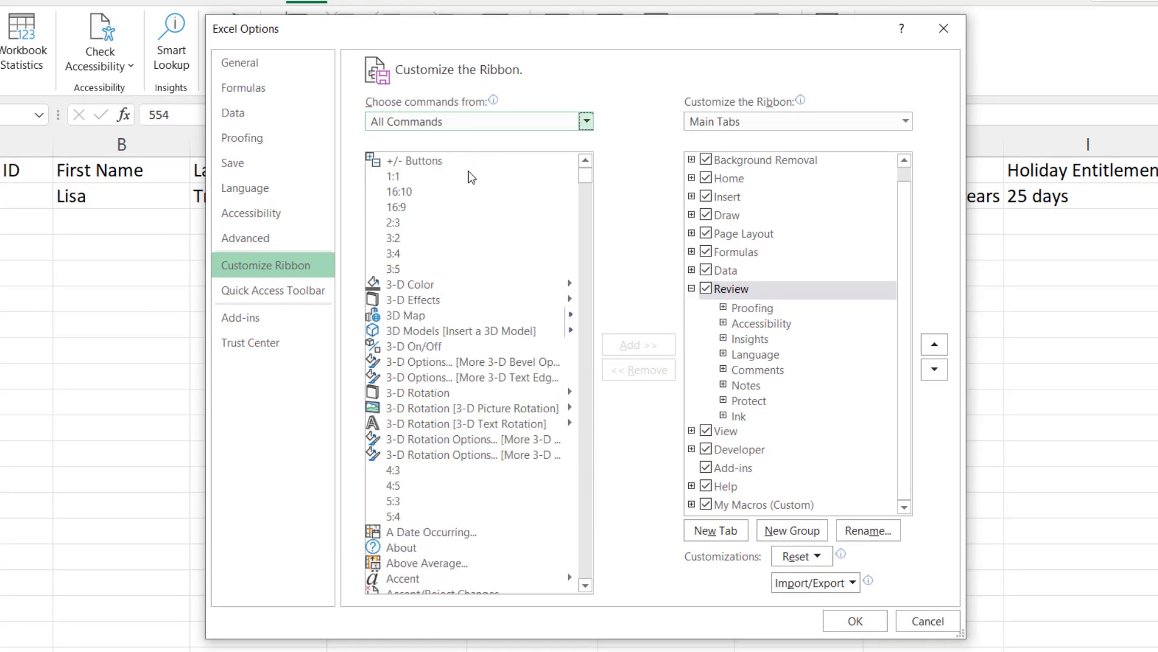
{"action": "left_click_drag", "start_coordinate": [584, 178], "coordinate": [584, 318]}
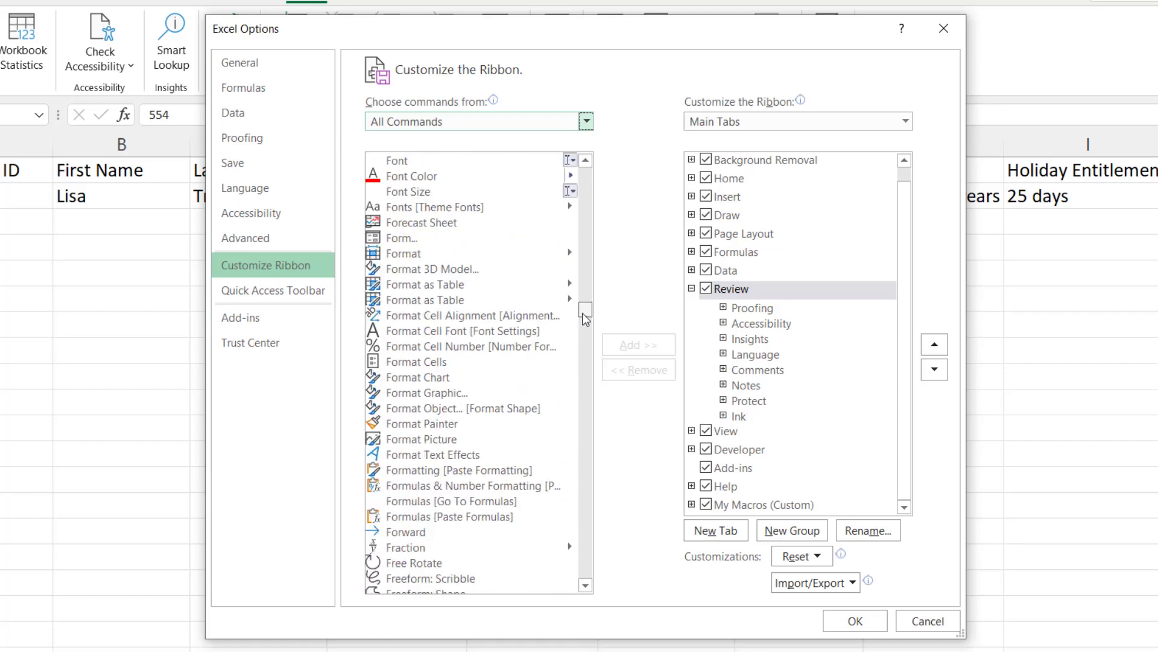
{"action": "left_click", "coordinate": [401, 240]}
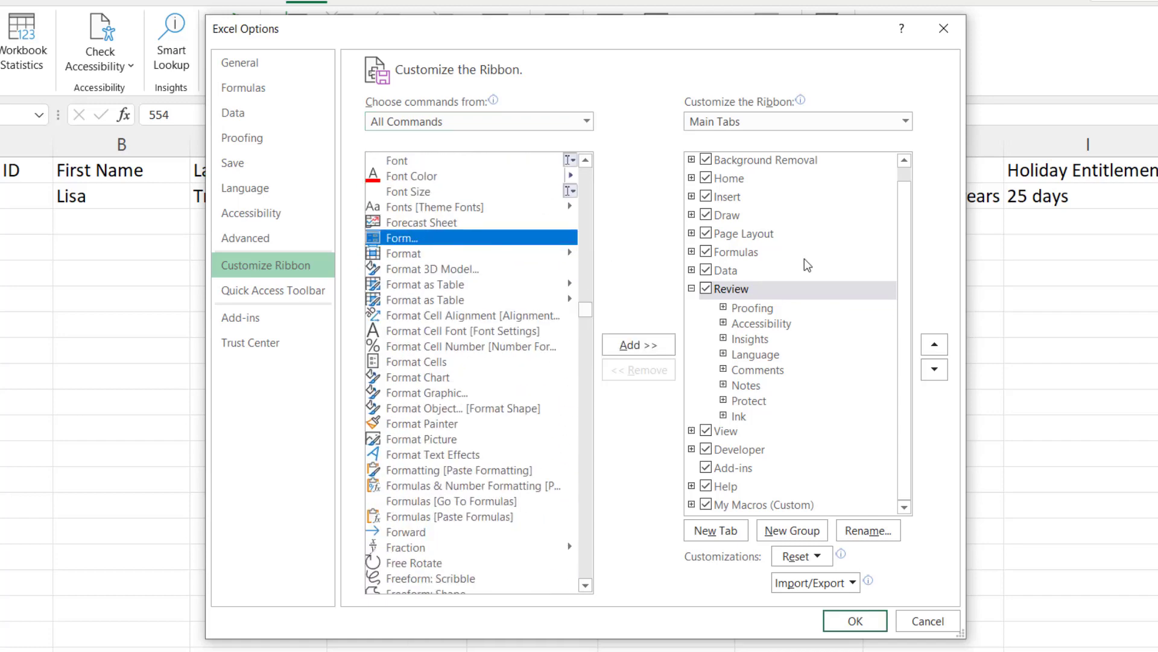
Step: Add Form to a new 'Data Entry' group on the Data tab and apply
{"action": "left_click", "coordinate": [734, 277]}
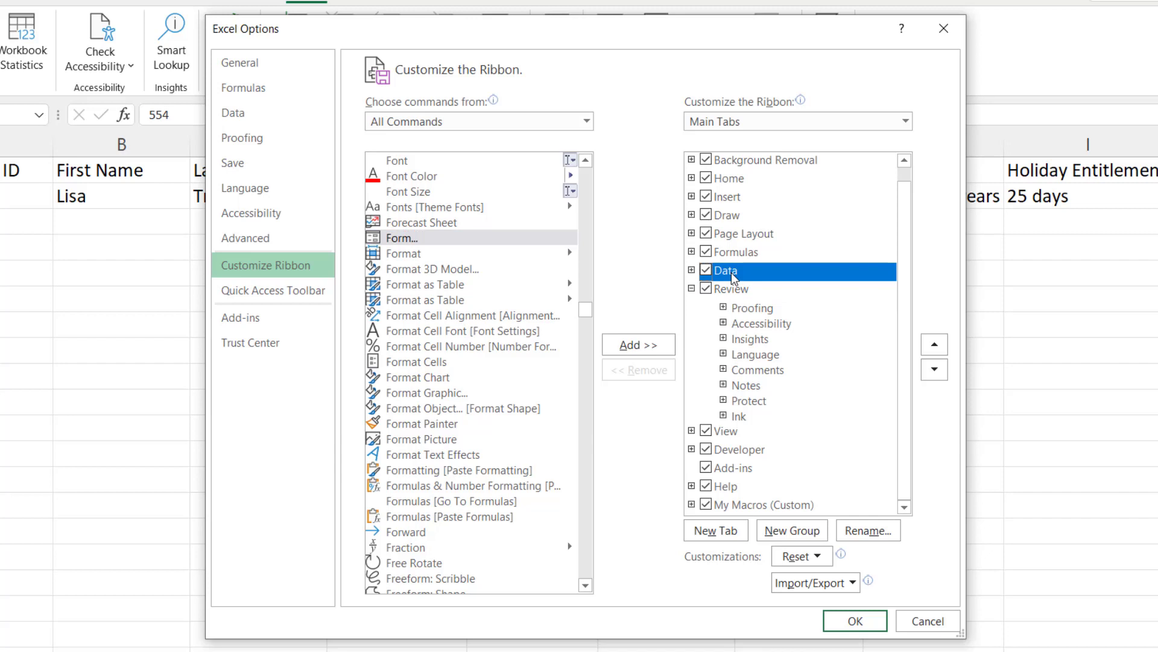
{"action": "left_click", "coordinate": [692, 271]}
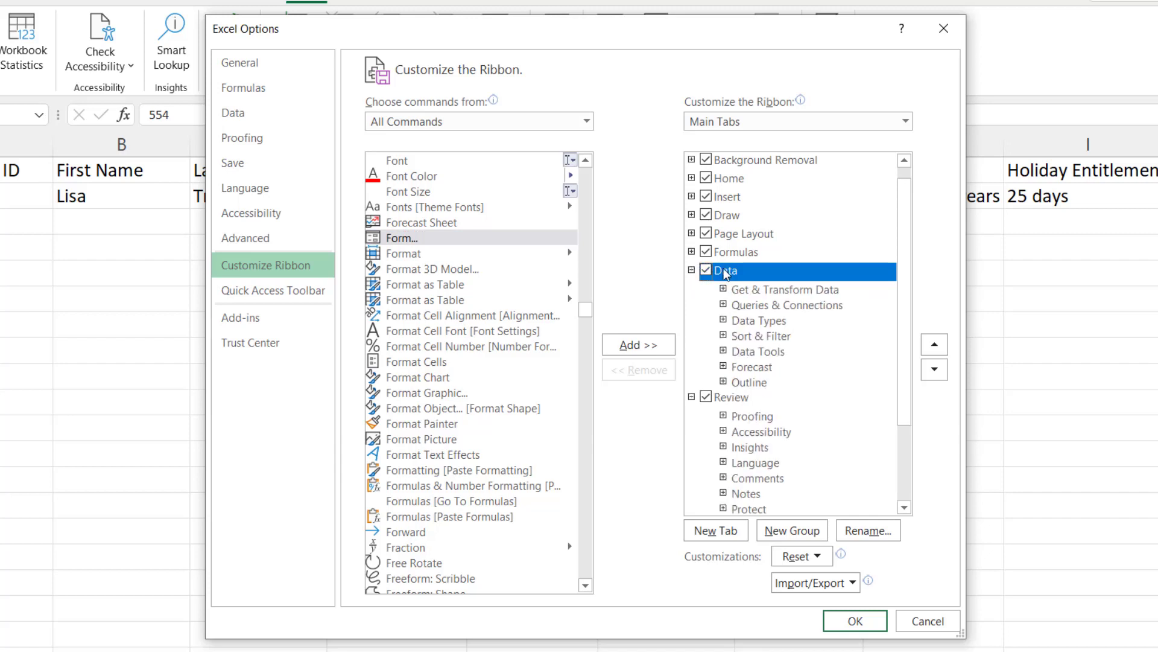
{"action": "left_click", "coordinate": [798, 531]}
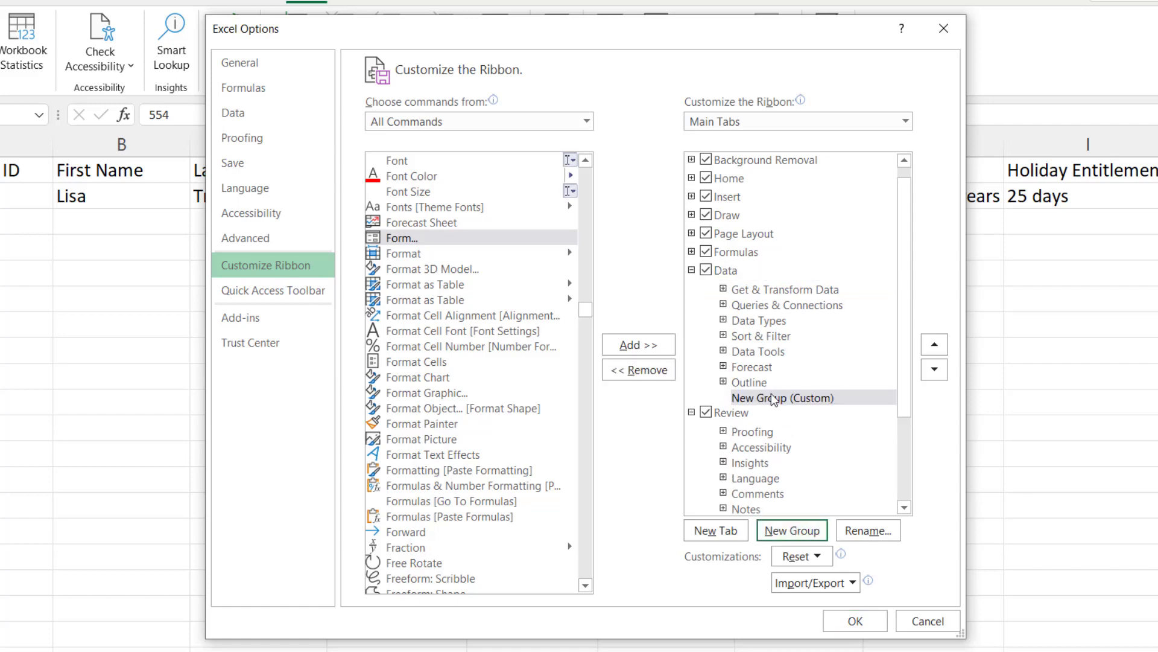
{"action": "left_click", "coordinate": [892, 528]}
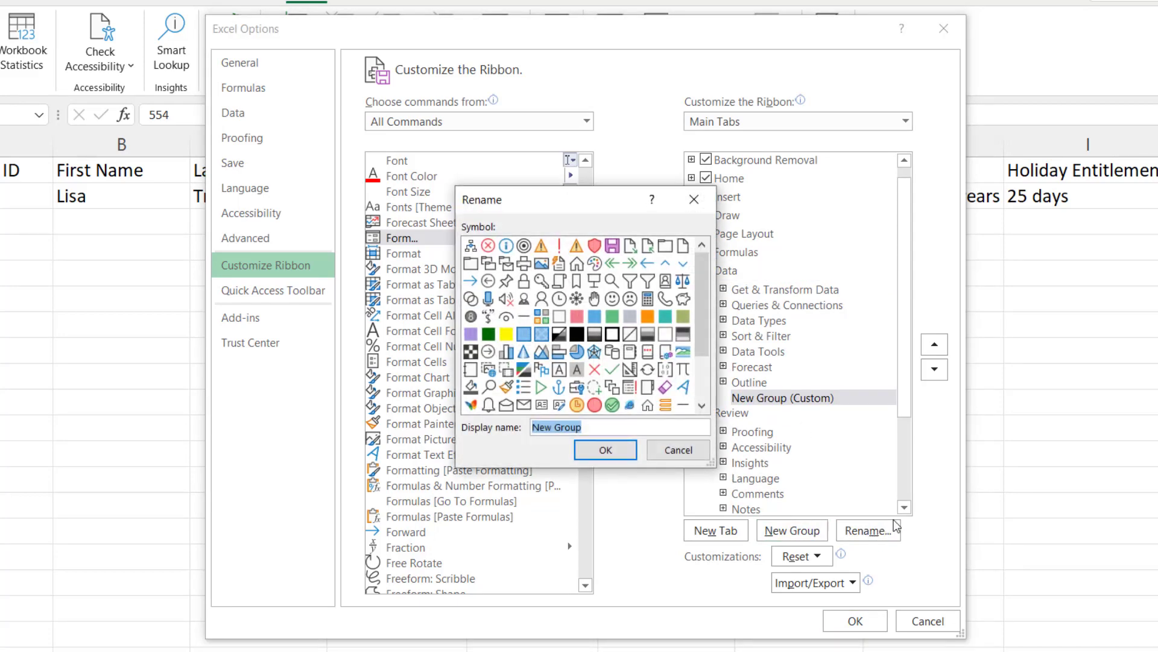
{"action": "type", "text": "Dat"}
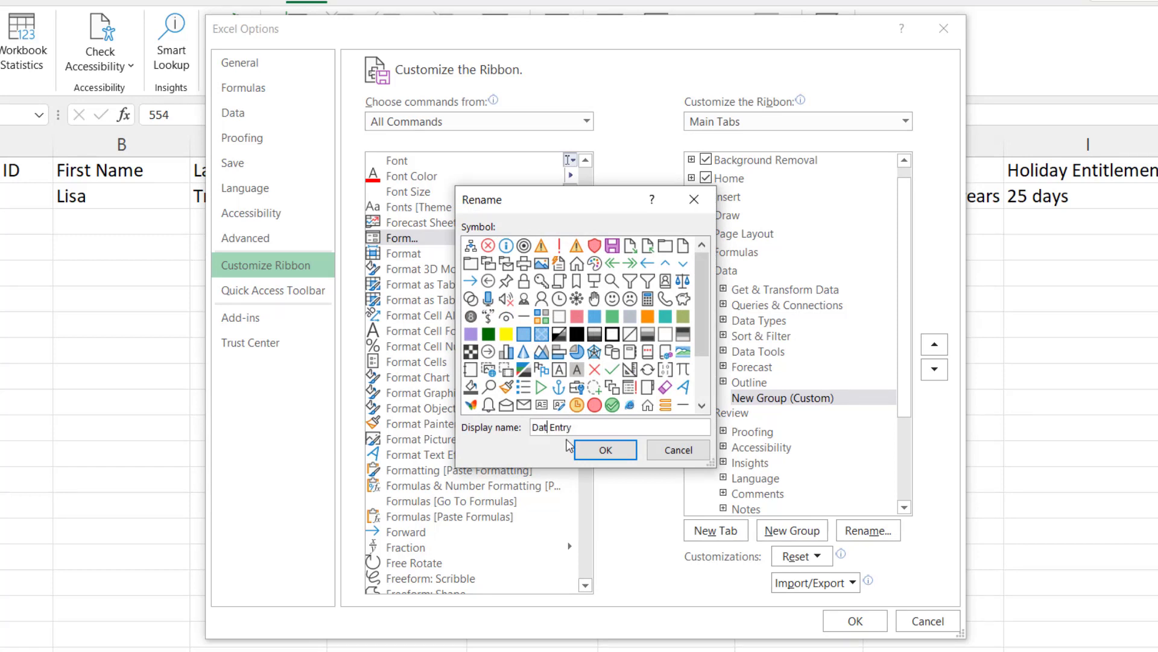
{"action": "type", "text": "a"}
{"action": "left_click", "coordinate": [592, 451]}
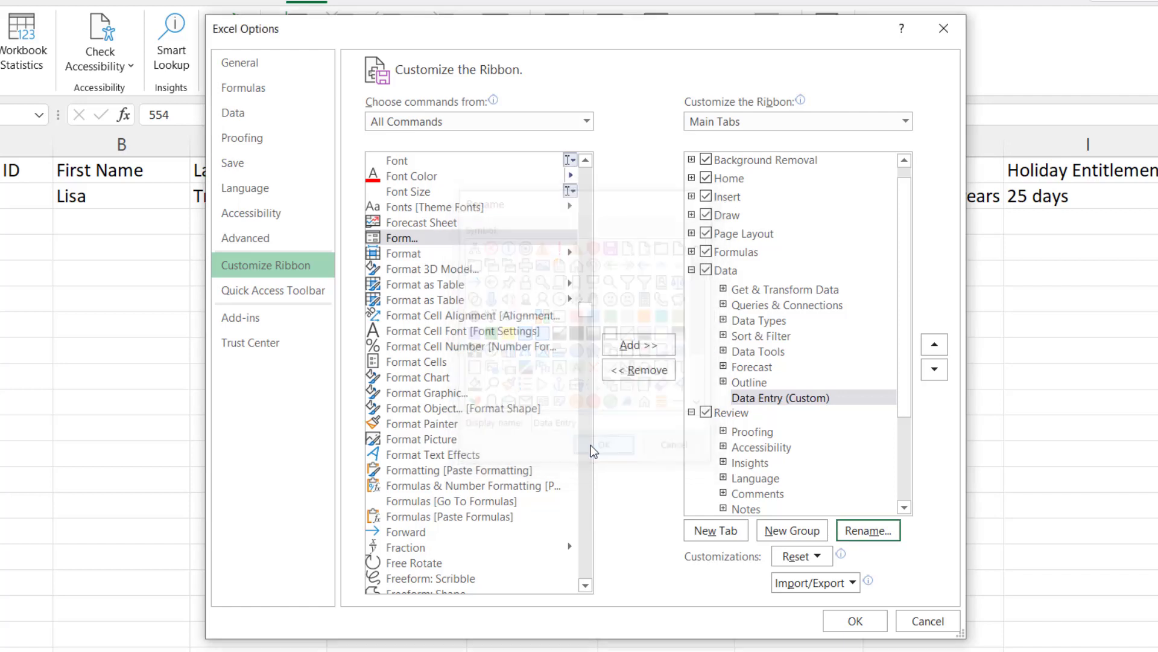
{"action": "left_click", "coordinate": [638, 346]}
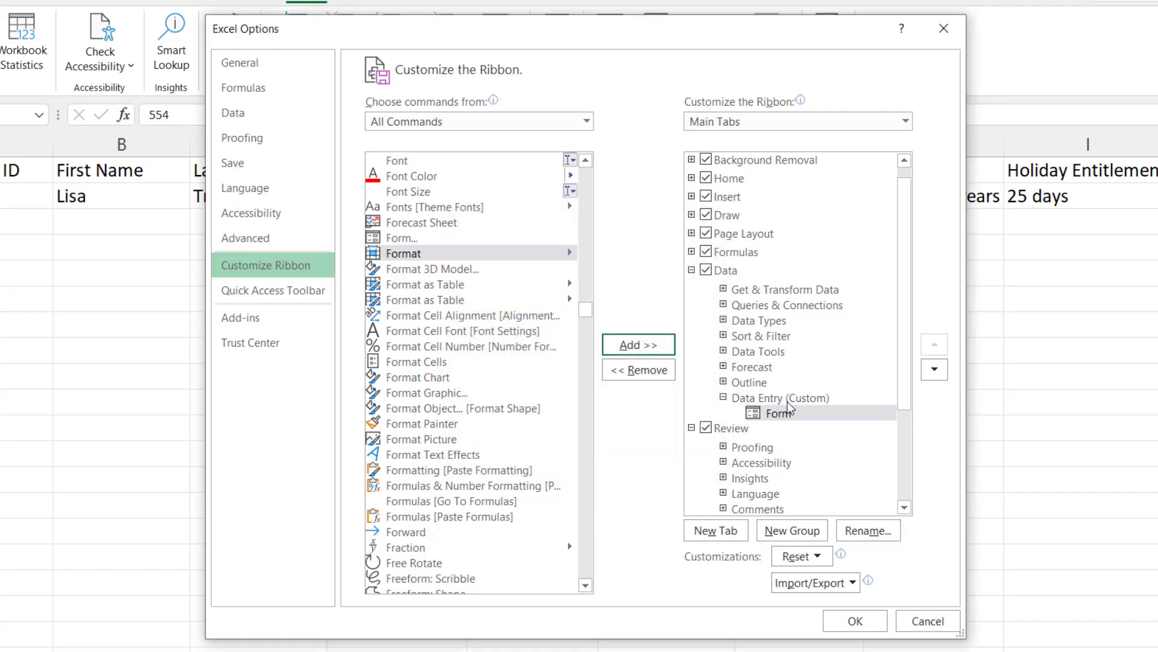
{"action": "left_click", "coordinate": [864, 630]}
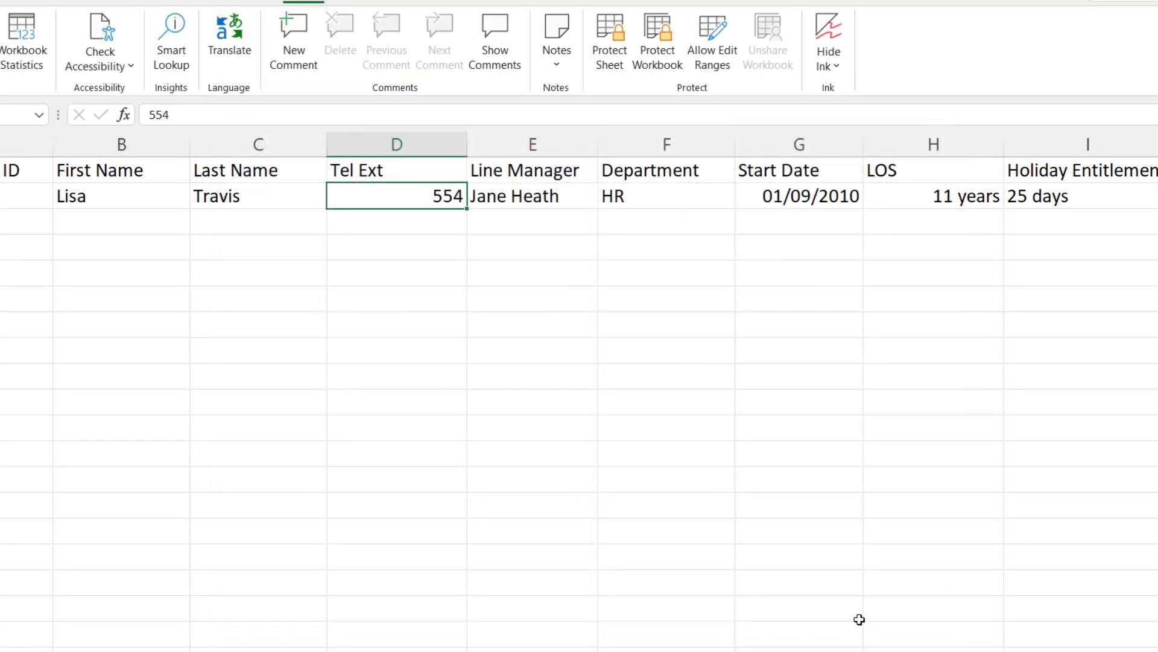
Step: Launch Form from the Data tab's Data Entry group, showing record 1 of 1
{"action": "left_click", "coordinate": [308, 48]}
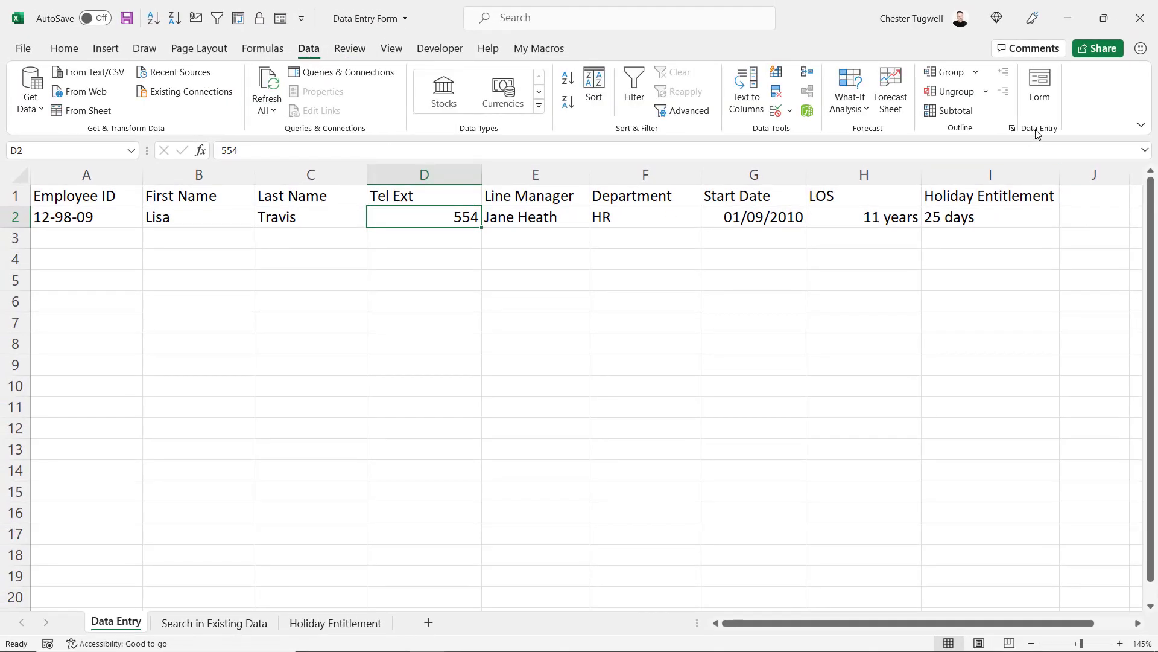
{"action": "left_click", "coordinate": [1040, 92]}
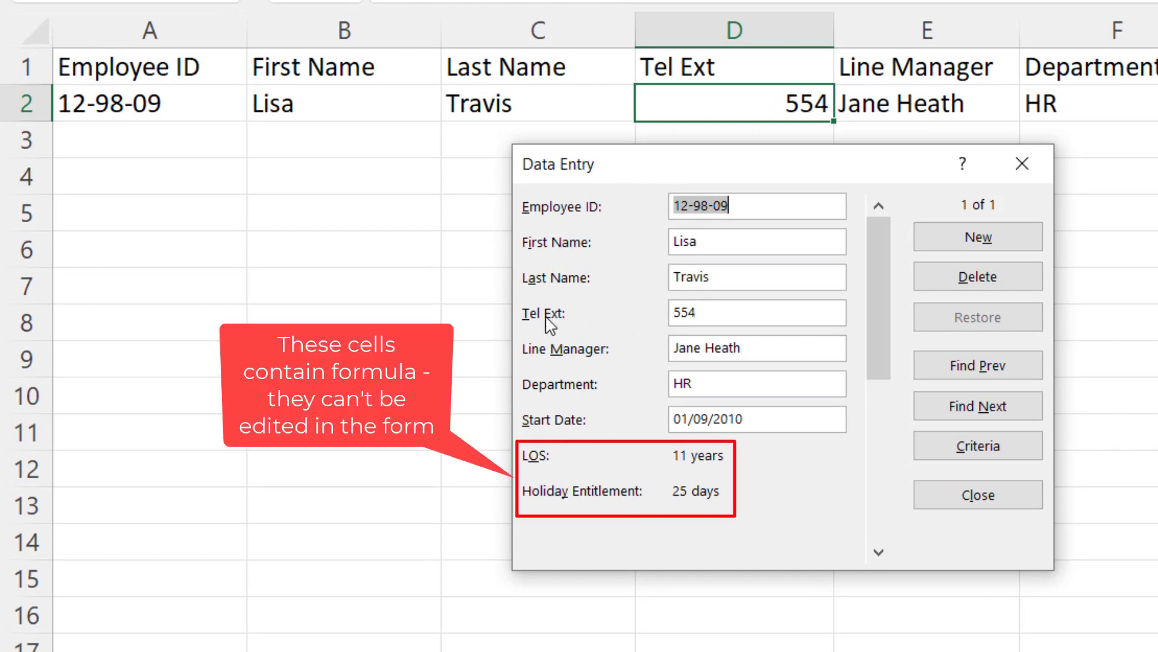
Step: Return to the first record, trial-edit Tel Ext to 560, and restore it to 559
{"action": "left_click", "coordinate": [717, 313]}
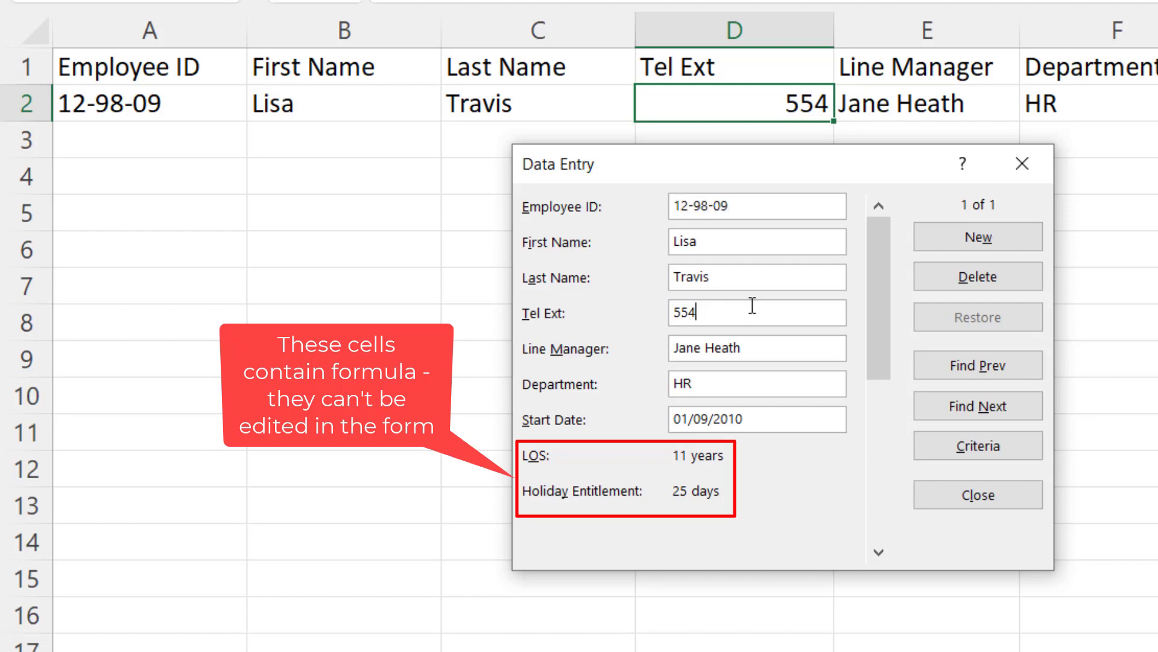
{"action": "key", "text": "BackSpace"}
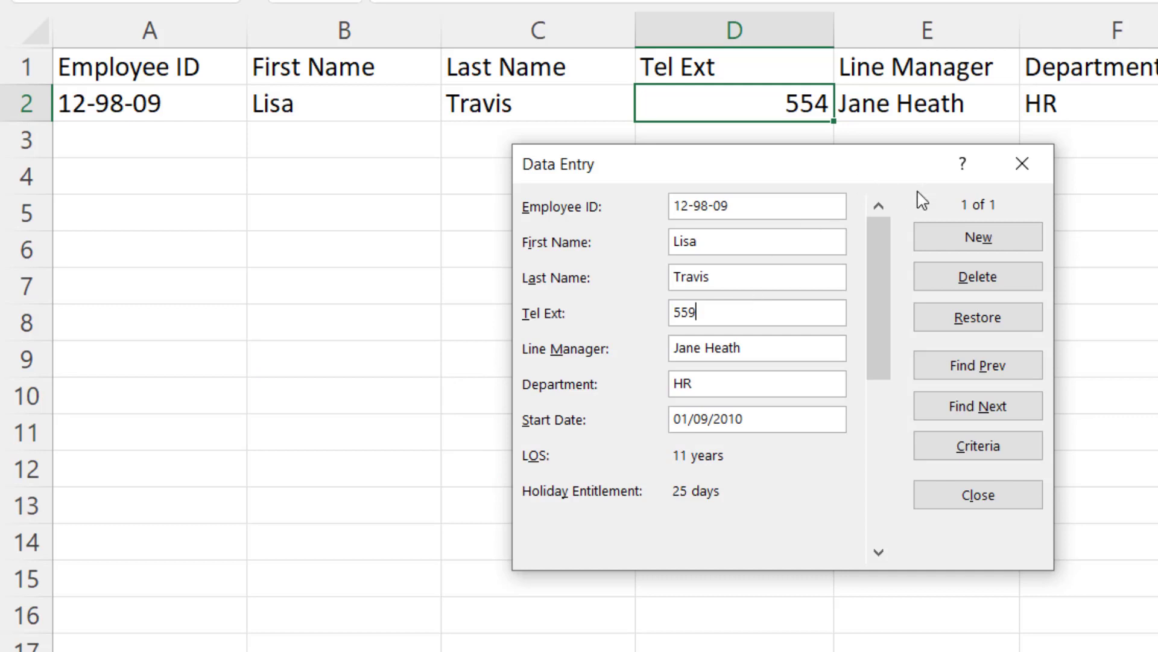
{"action": "left_click", "coordinate": [976, 235]}
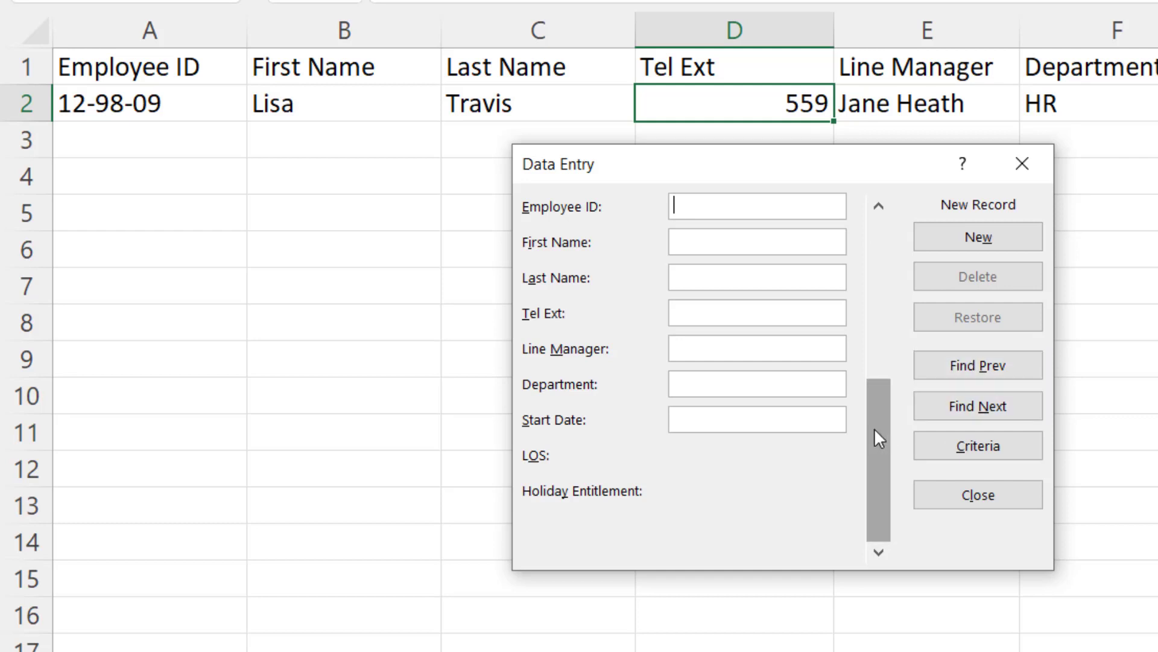
{"action": "left_click_drag", "start_coordinate": [874, 429], "coordinate": [895, 623]}
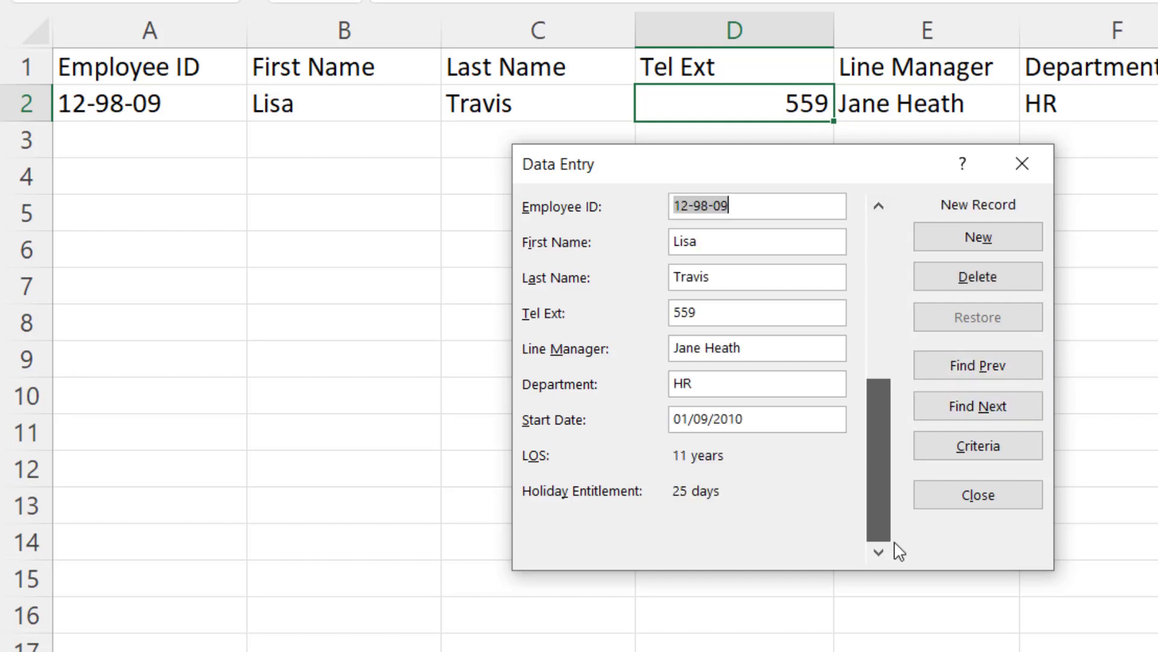
{"action": "left_click", "coordinate": [967, 380]}
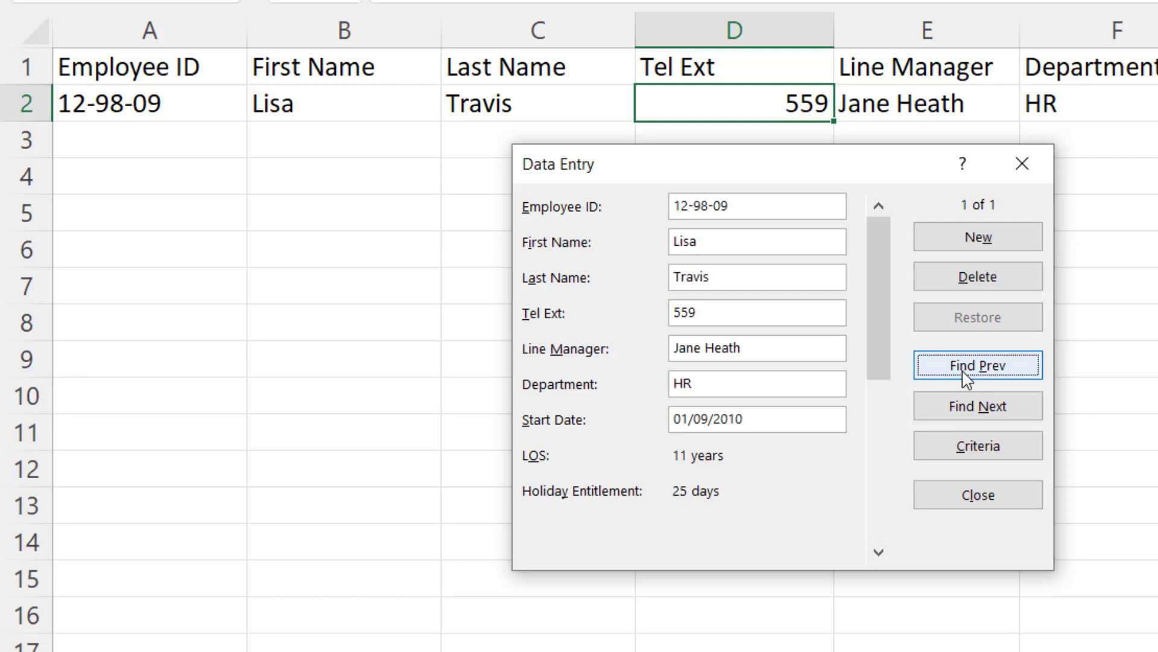
{"action": "left_click", "coordinate": [721, 313]}
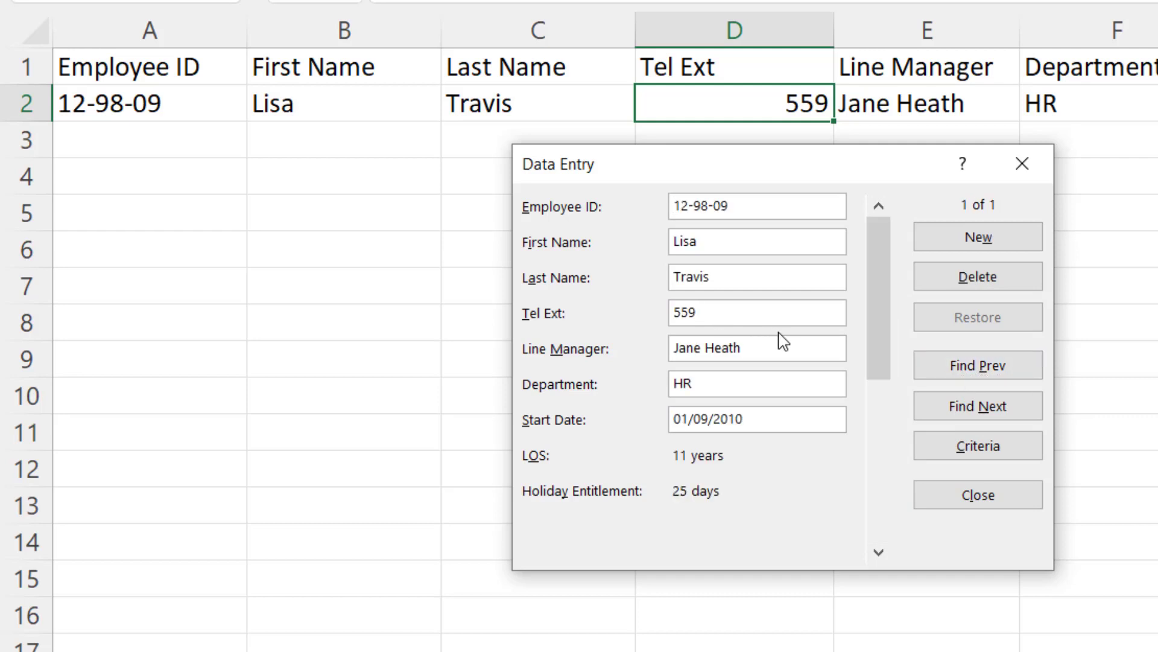
{"action": "key", "text": "BackSpace"}
{"action": "key", "text": "BackSpace"}
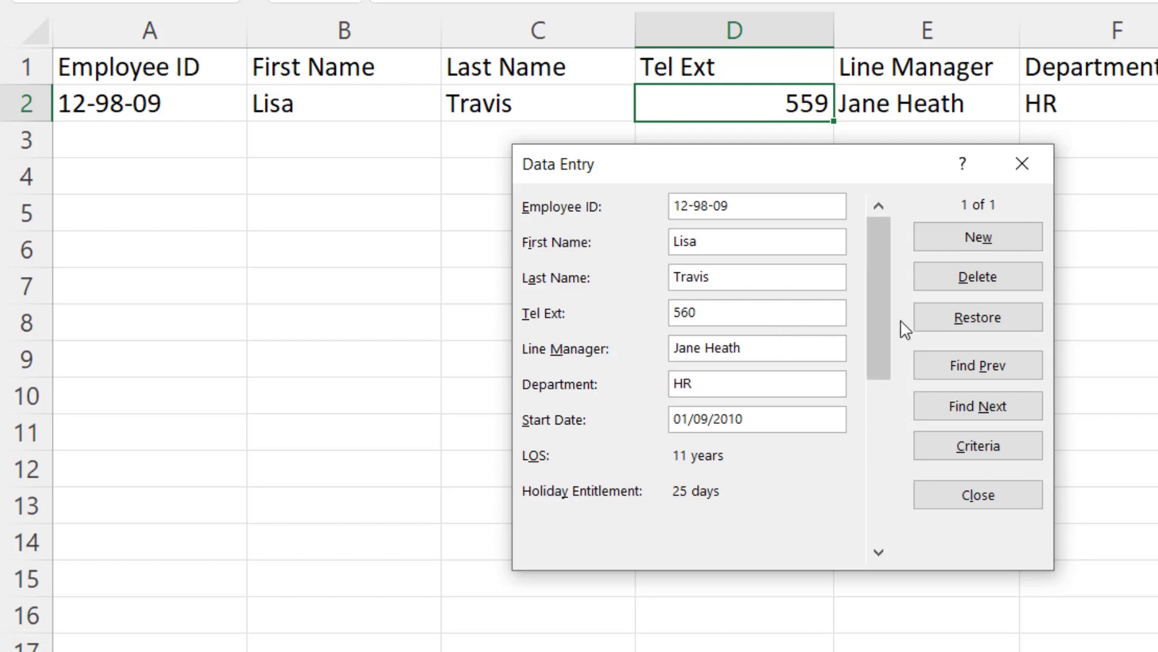
{"action": "left_click", "coordinate": [976, 318]}
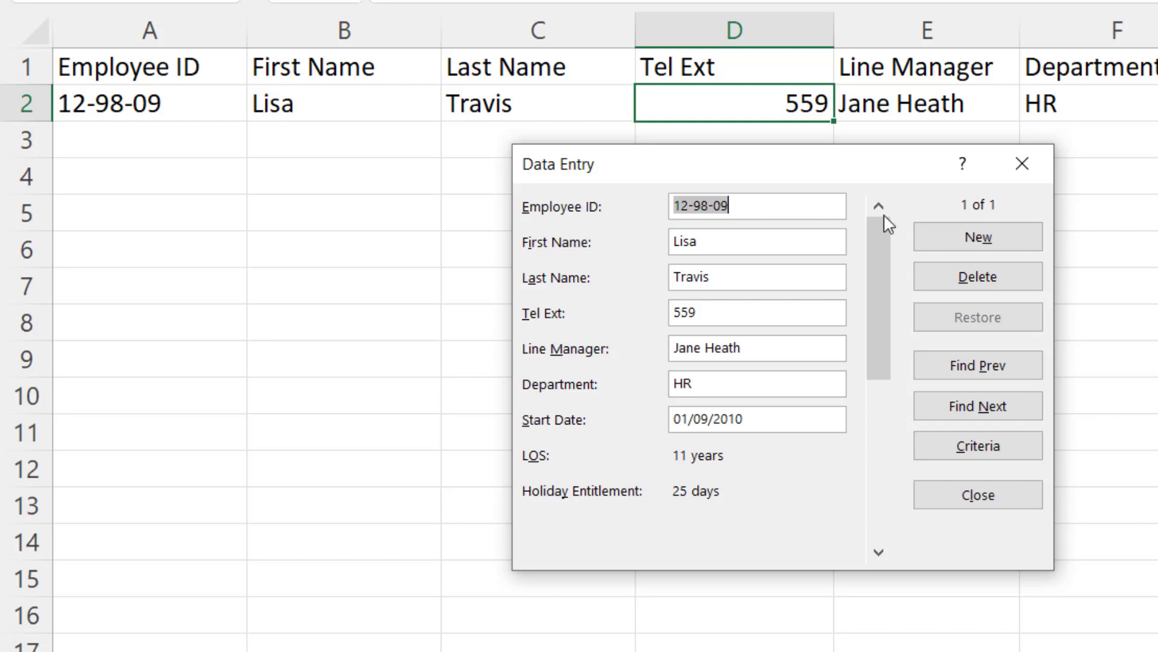
Step: Start a new record with ID 12-60-55, the employee's first and last name, and Tel Ext 897
{"action": "left_click", "coordinate": [968, 243]}
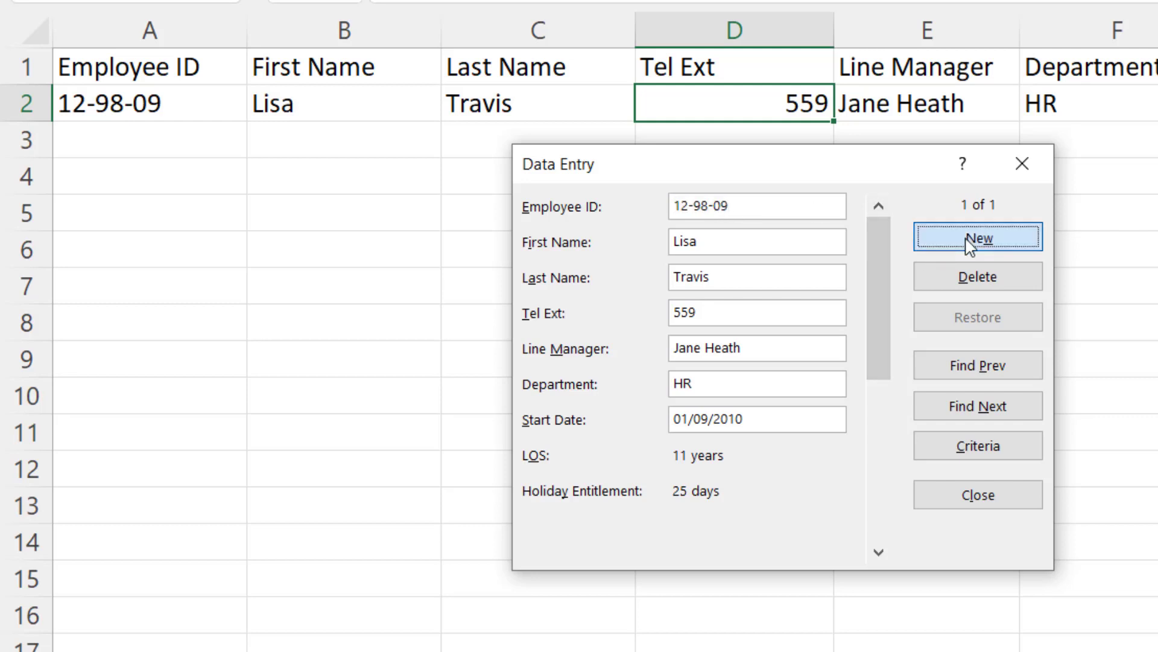
{"action": "type", "text": "12"}
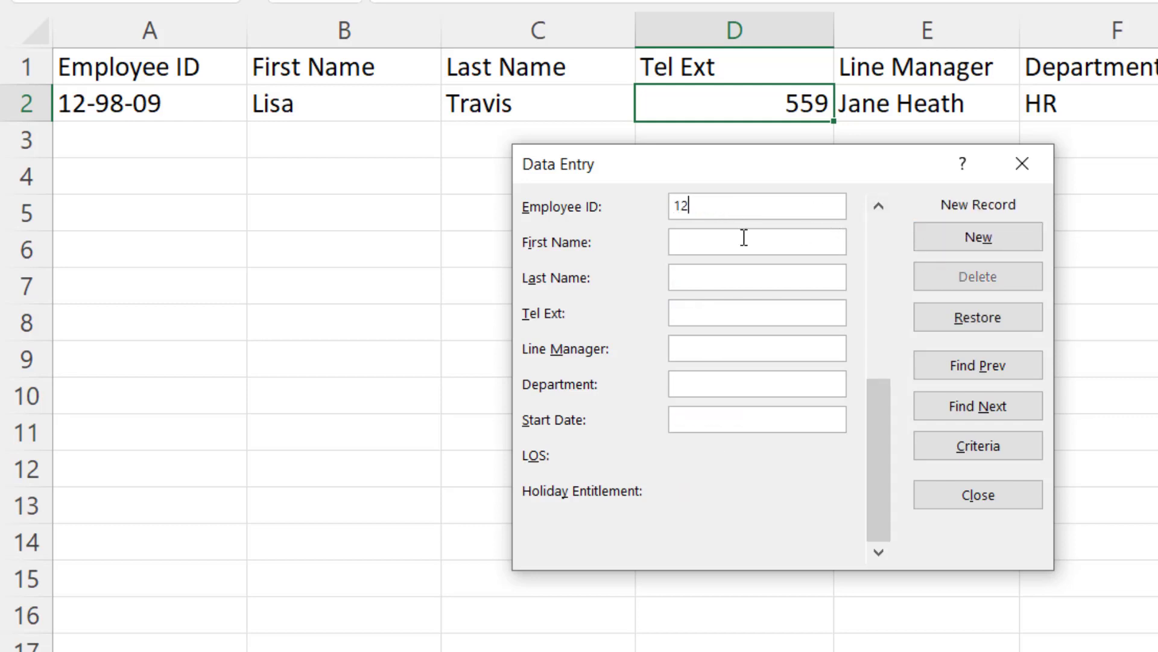
{"action": "type", "text": "-60"}
{"action": "type", "text": "-55"}
{"action": "key", "text": "Tab"}
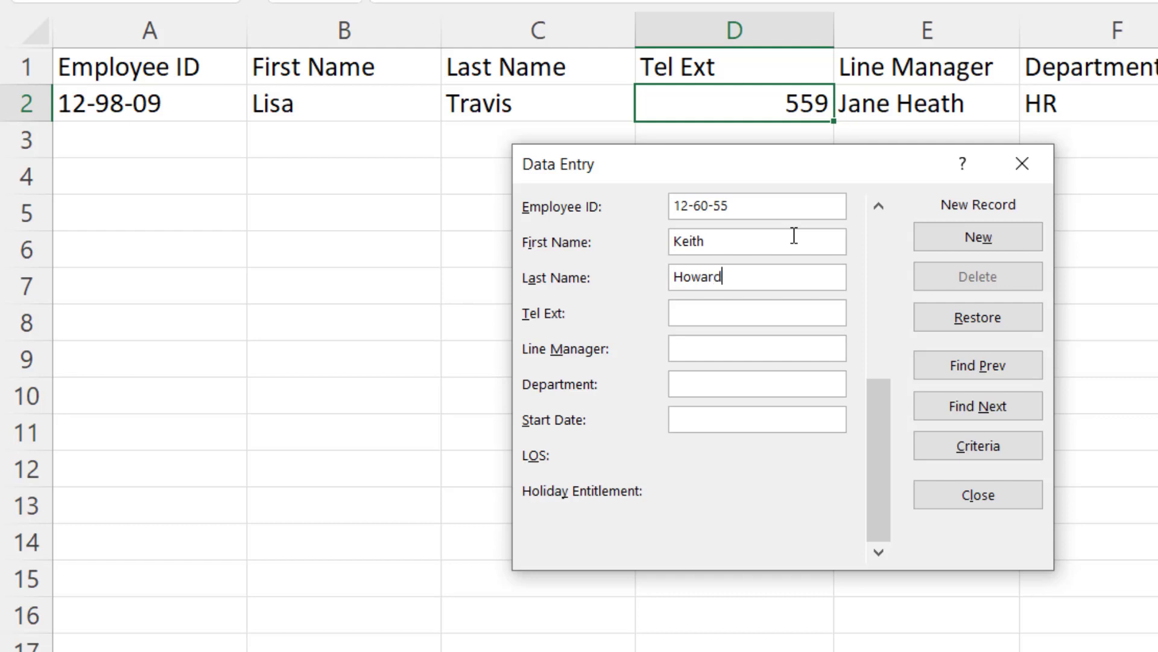
{"action": "key", "text": "Tab"}
{"action": "type", "text": "897"}
Step: Enter the line manager, department IT and today's Start Date, then add the record
{"action": "key", "text": "Tab"}
{"action": "key", "text": "Tab"}
{"action": "type", "text": "IT"}
{"action": "key", "text": "Tab"}
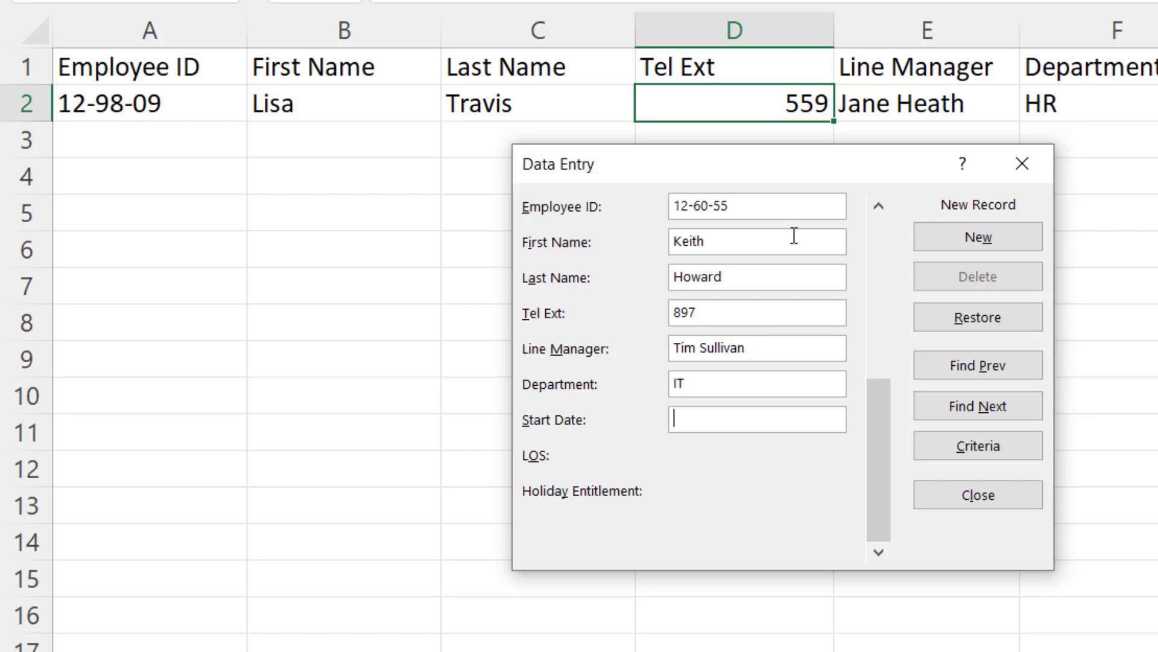
{"action": "key", "text": "ctrl+semicolon"}
{"action": "key", "text": "Return"}
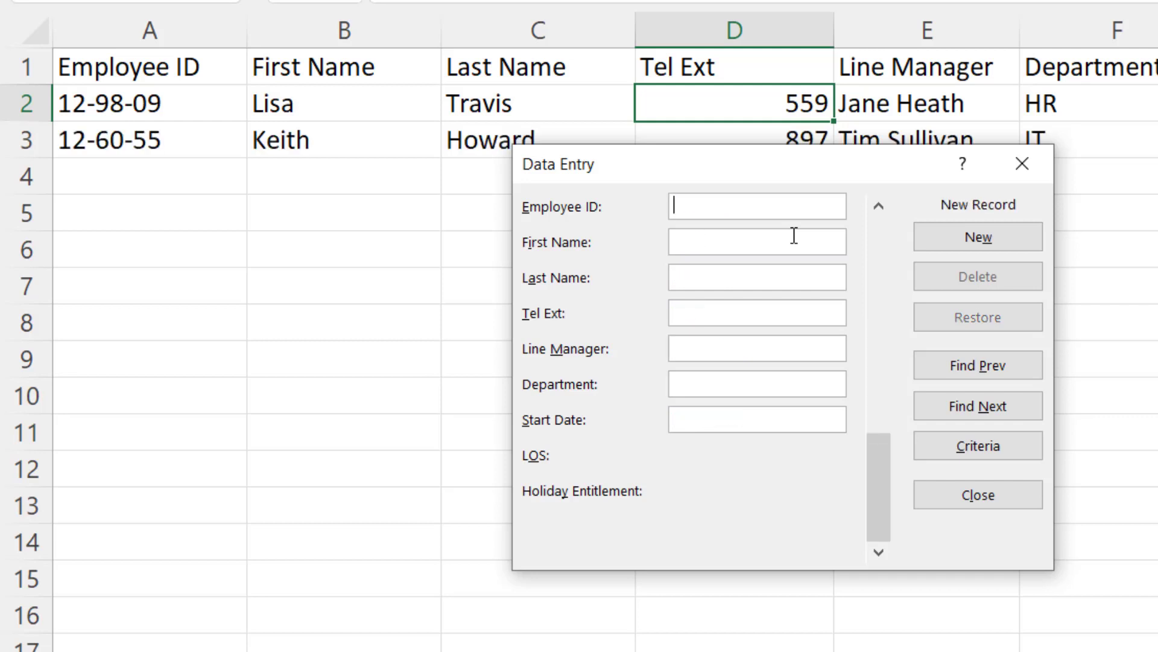
{"action": "left_click_drag", "start_coordinate": [789, 176], "coordinate": [791, 219]}
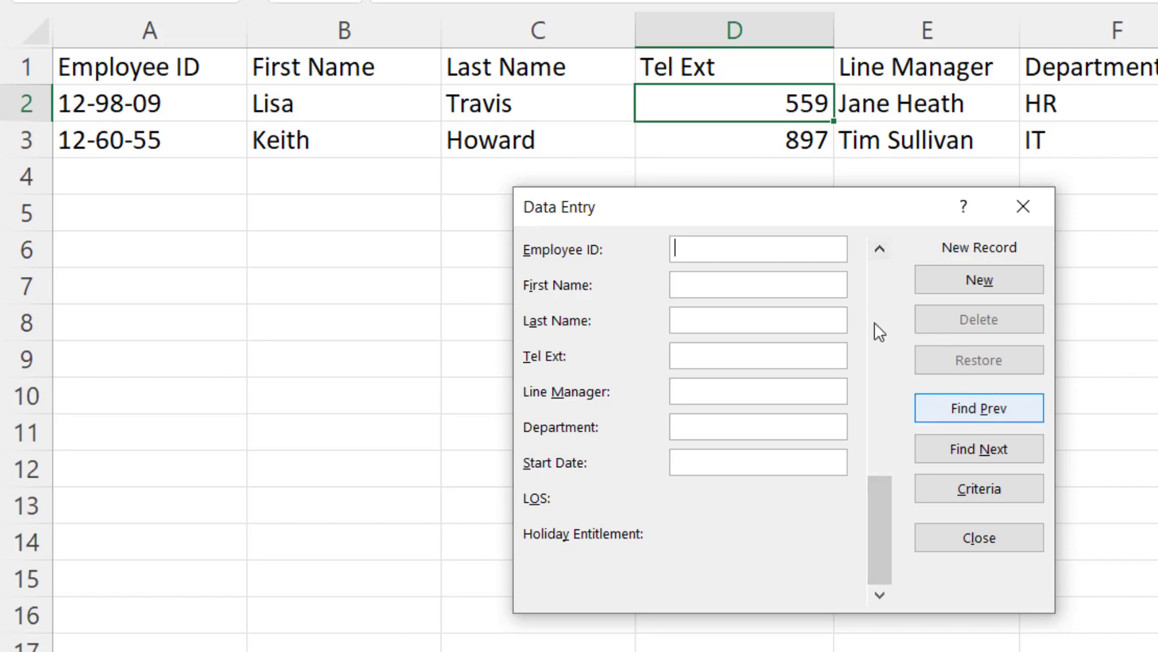
Step: Delete record 2 of 2, the IT employee, and close the Data Entry form
{"action": "left_click", "coordinate": [888, 256]}
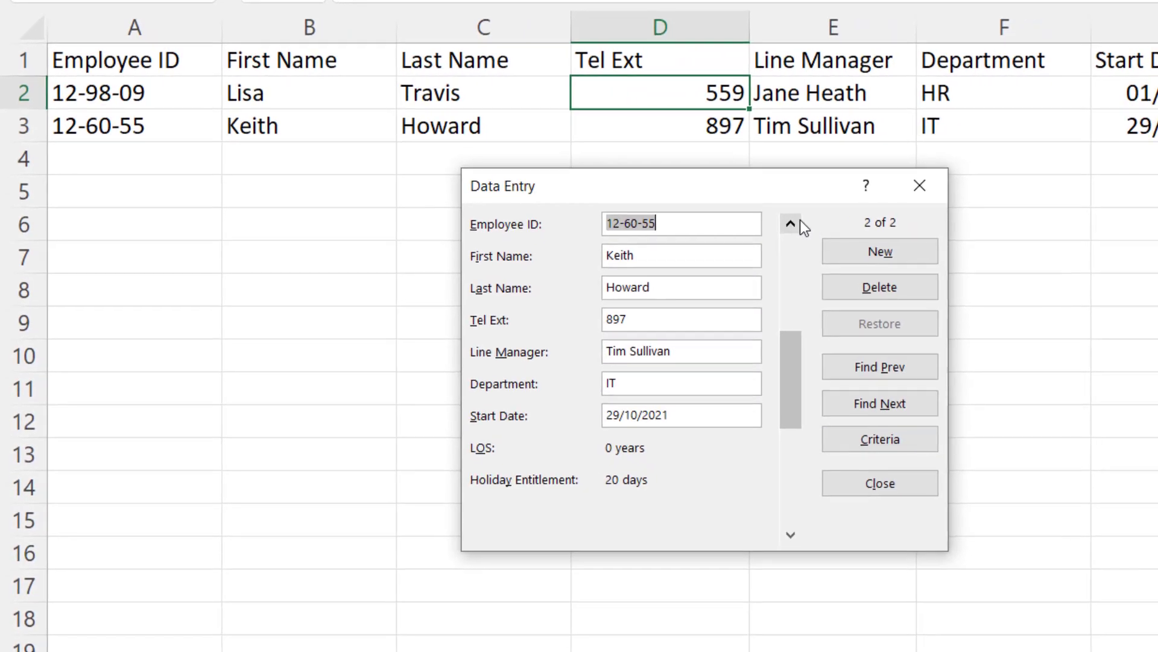
{"action": "left_click", "coordinate": [890, 289]}
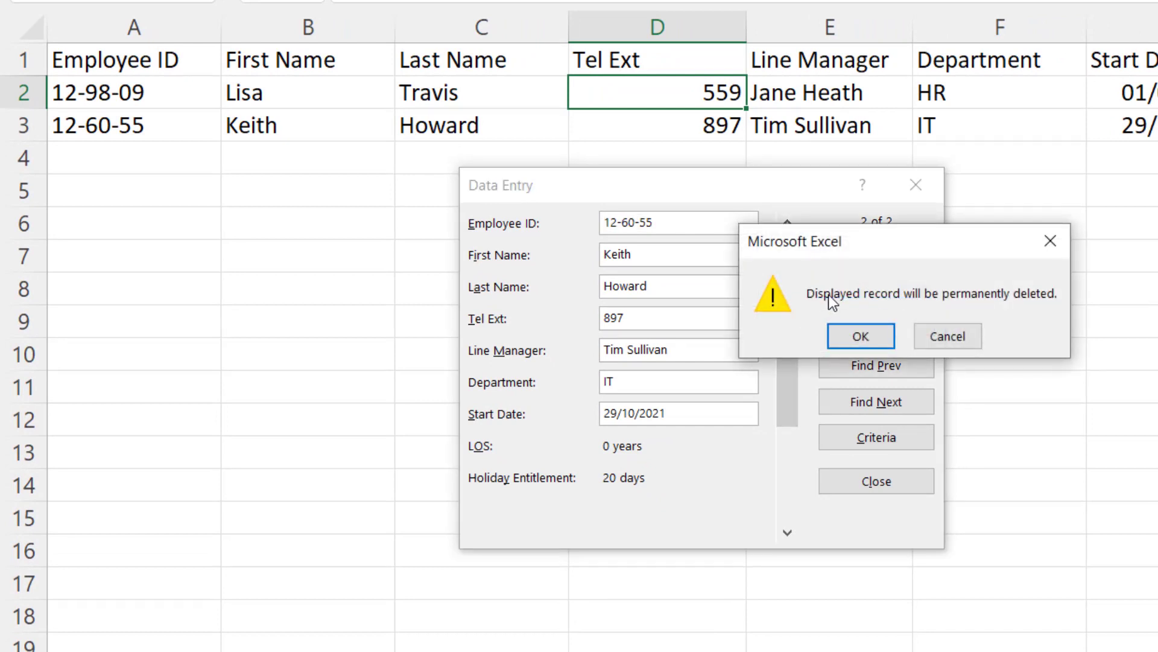
{"action": "left_click", "coordinate": [874, 335]}
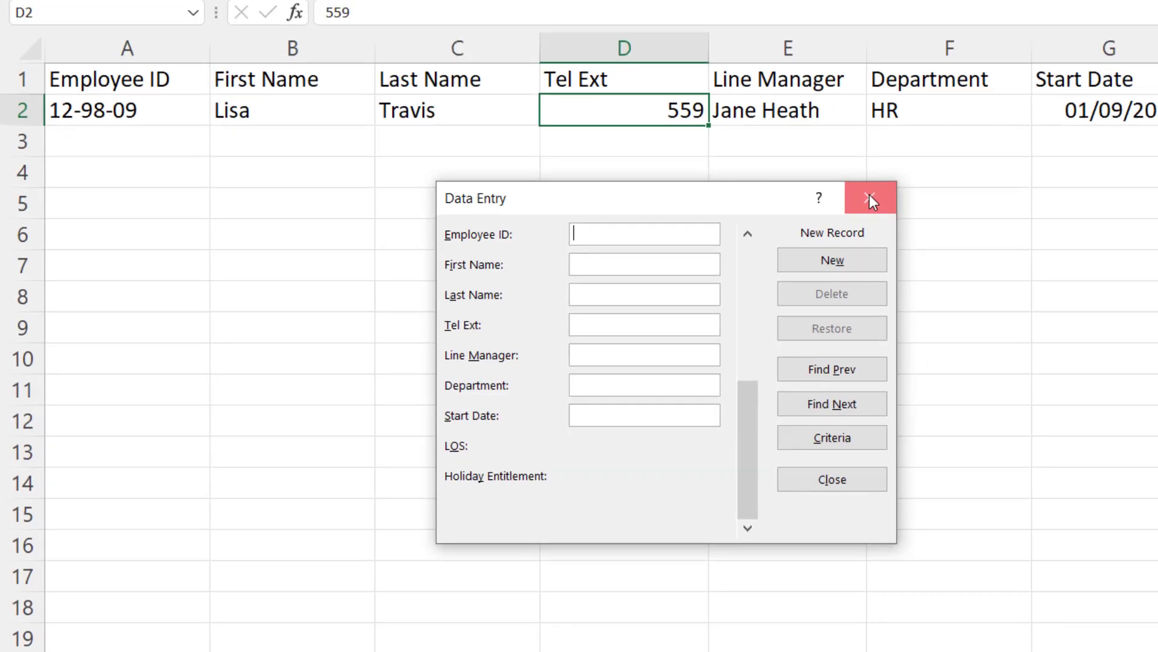
{"action": "left_click", "coordinate": [915, 182]}
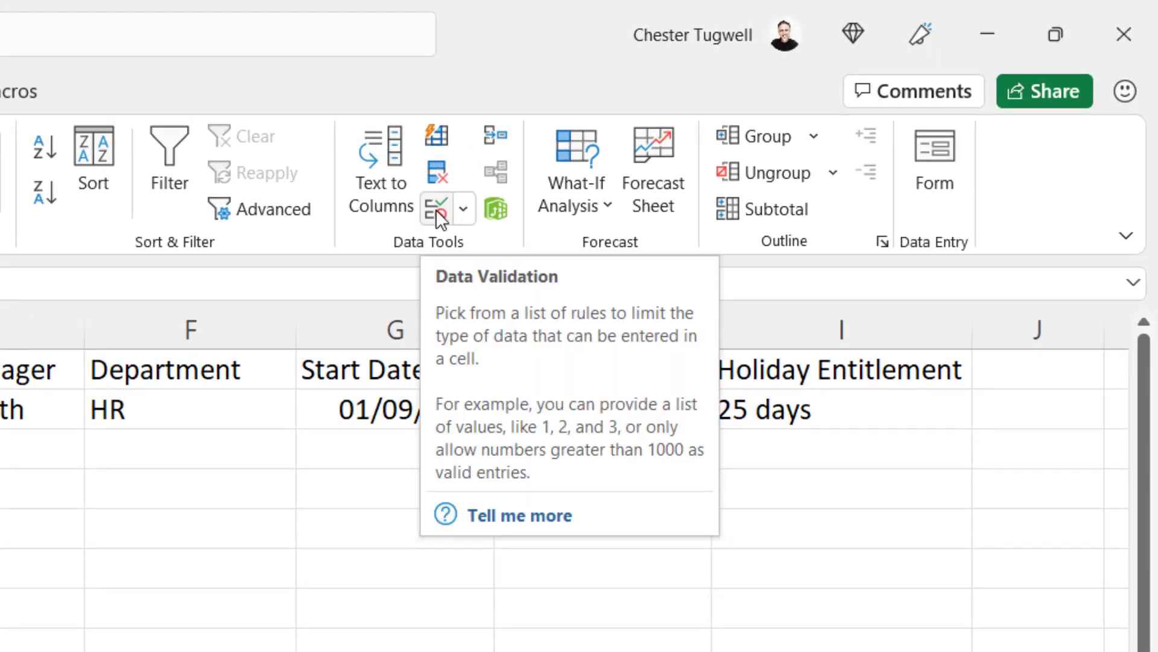
Step: Add a Data Validation rule on D2: Text length equal to 3
{"action": "left_click", "coordinate": [436, 208]}
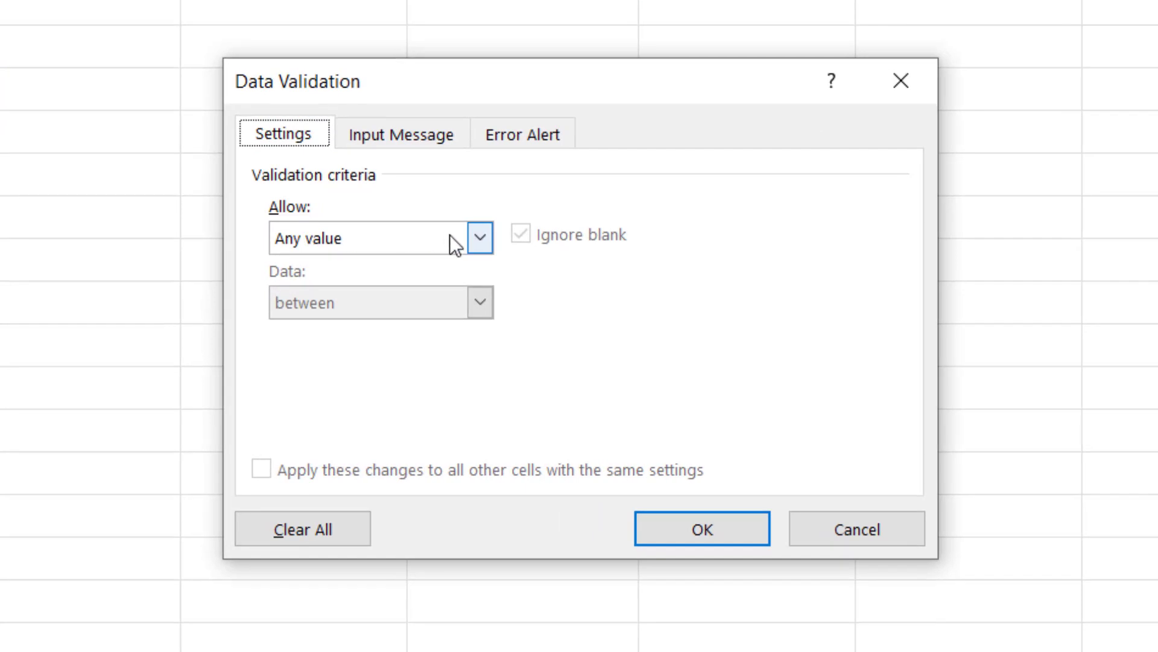
{"action": "left_click", "coordinate": [483, 240]}
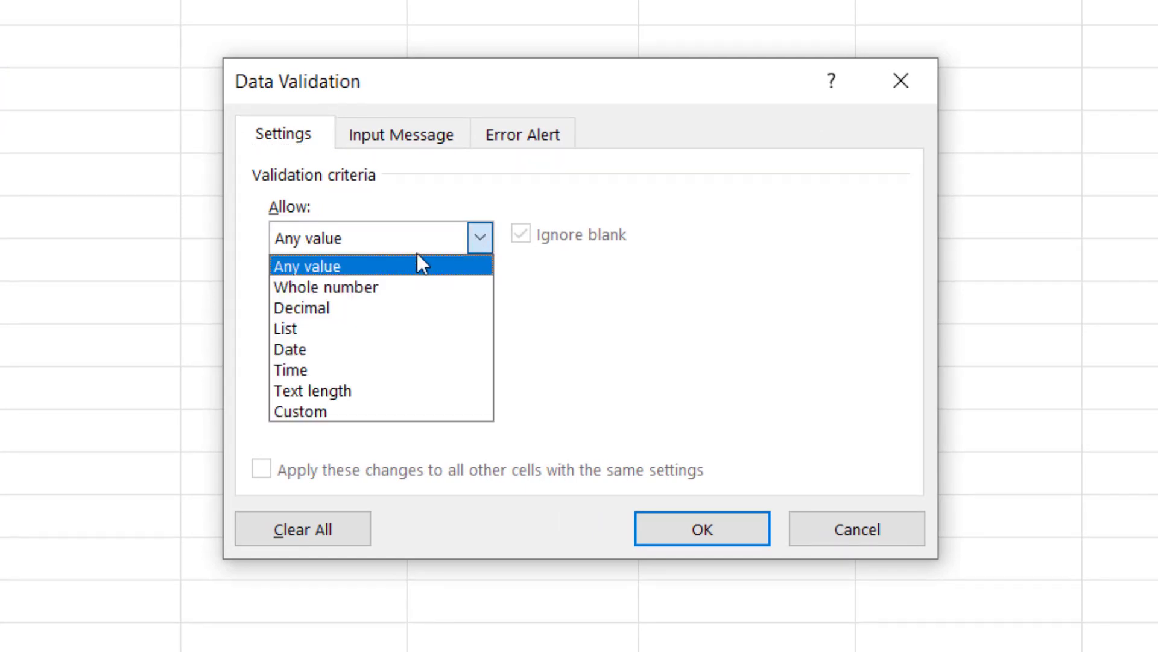
{"action": "left_click", "coordinate": [299, 386]}
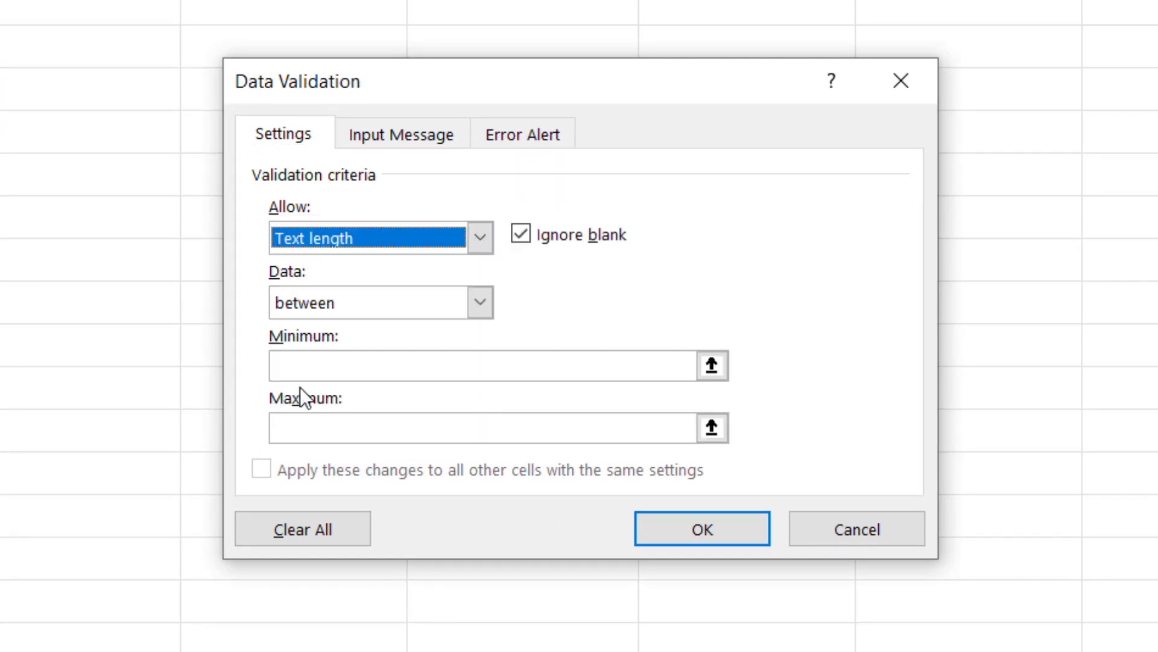
{"action": "left_click", "coordinate": [480, 302]}
{"action": "left_click", "coordinate": [327, 370]}
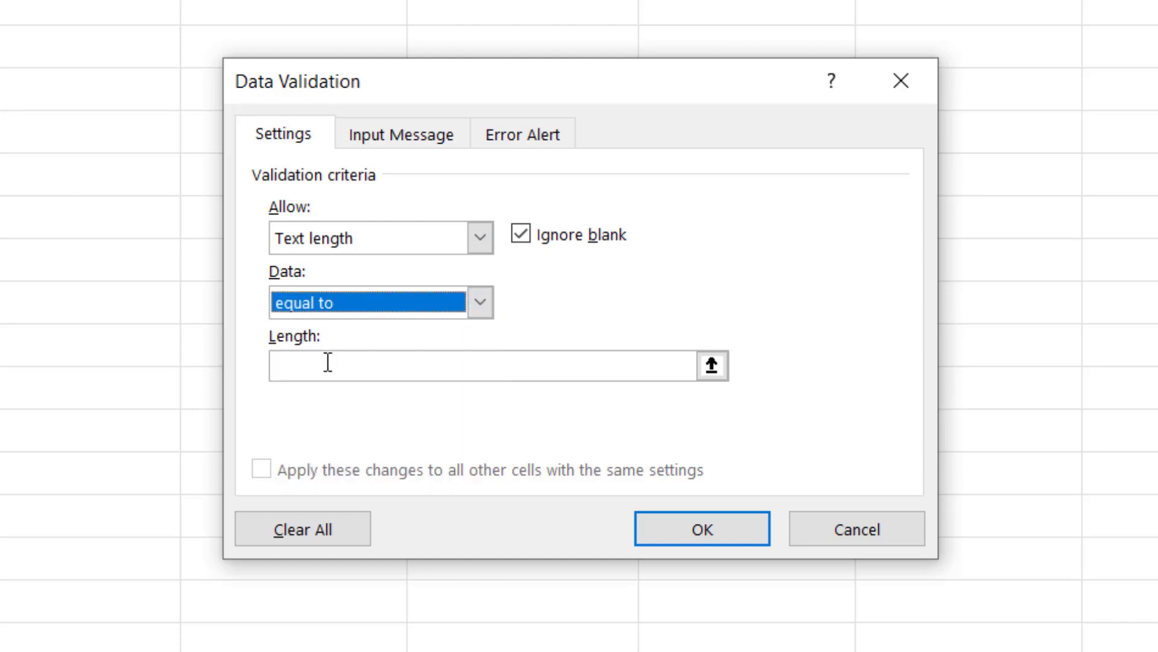
{"action": "left_click", "coordinate": [322, 358]}
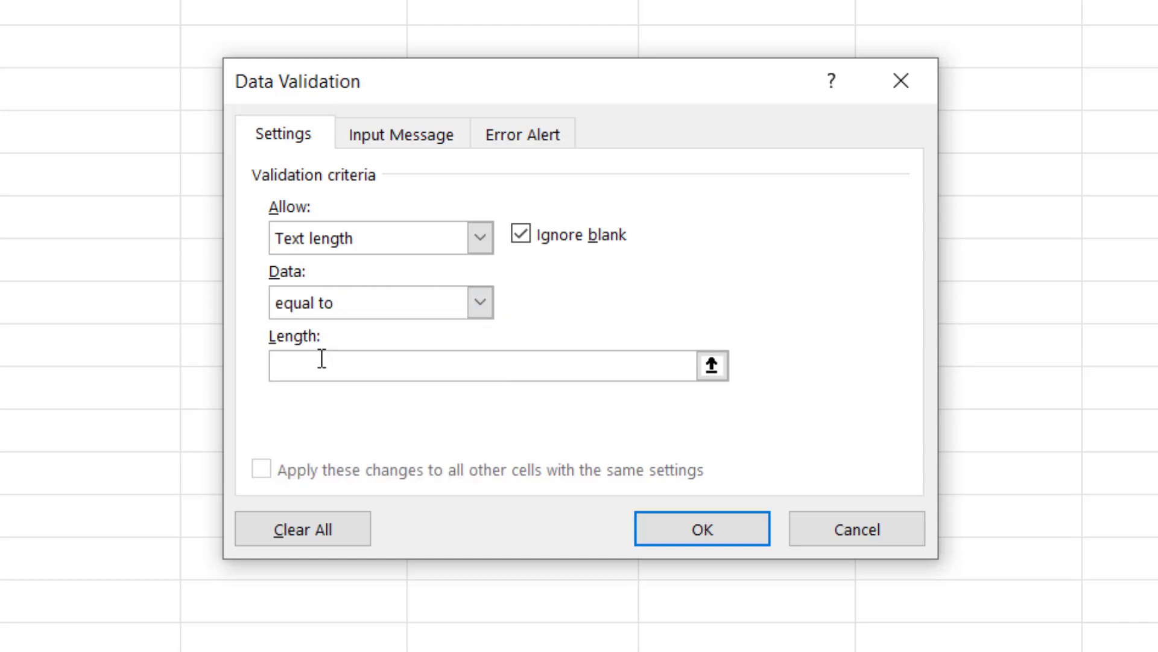
{"action": "type", "text": "3"}
{"action": "left_click", "coordinate": [708, 532]}
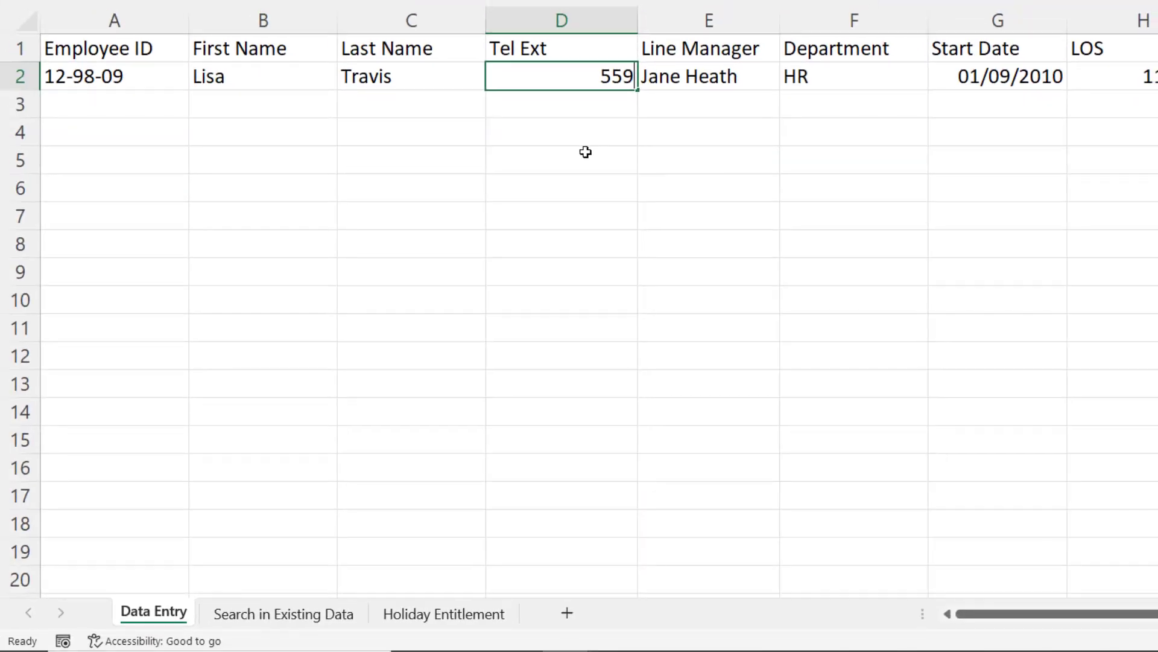
{"action": "type", "text": "5464"}
{"action": "key", "text": "Return"}
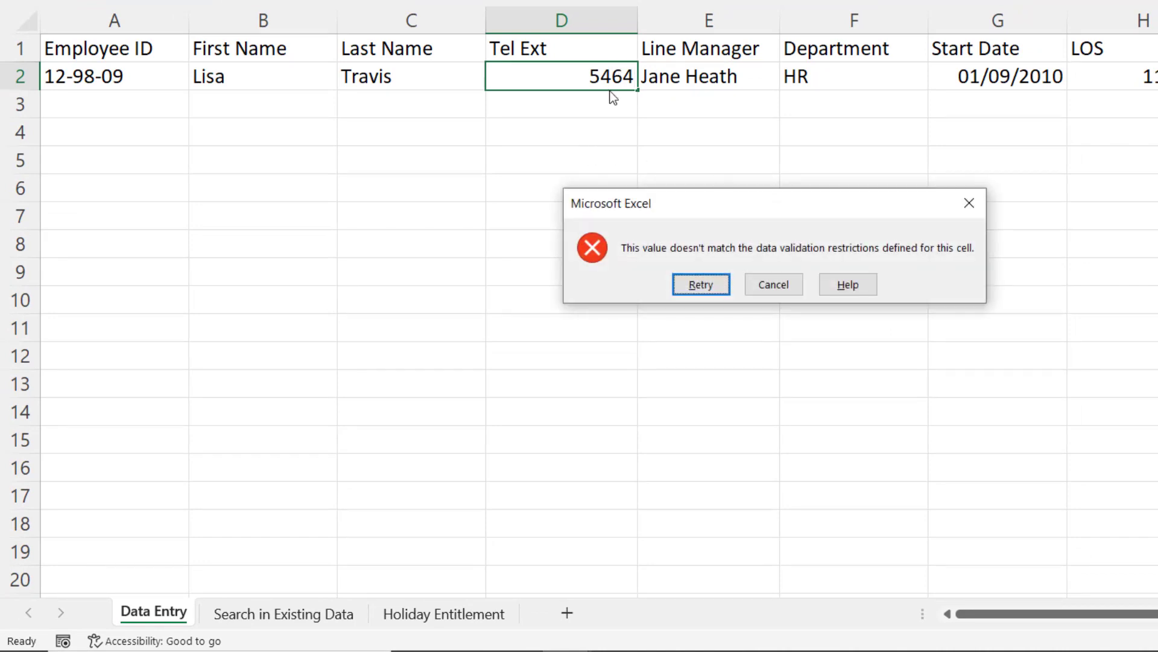
{"action": "left_click", "coordinate": [762, 291]}
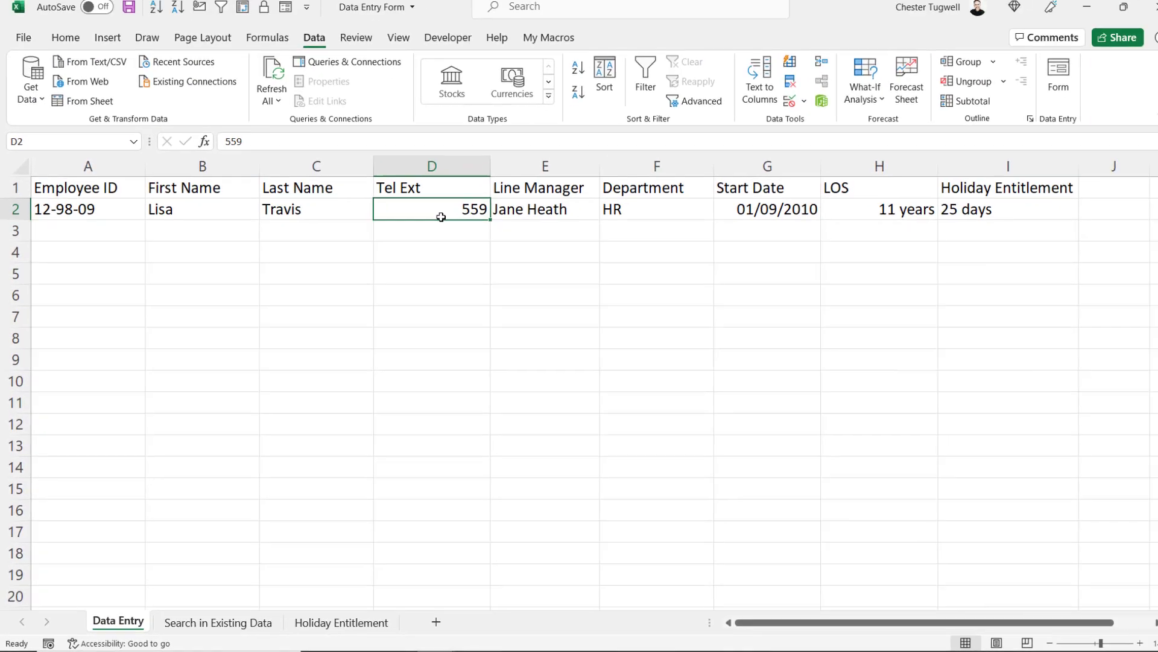
Step: Set error alert title 'Telephone Extention' and message 'Telephone extentions must contain three digits'
{"action": "left_click", "coordinate": [776, 113]}
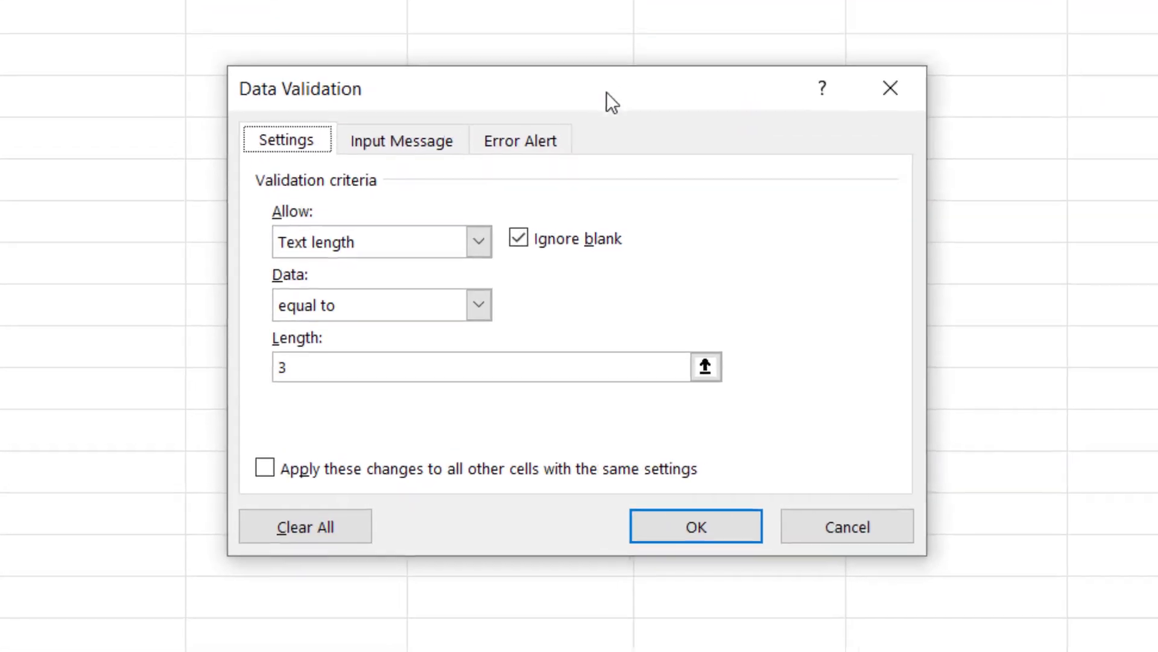
{"action": "left_click", "coordinate": [556, 123]}
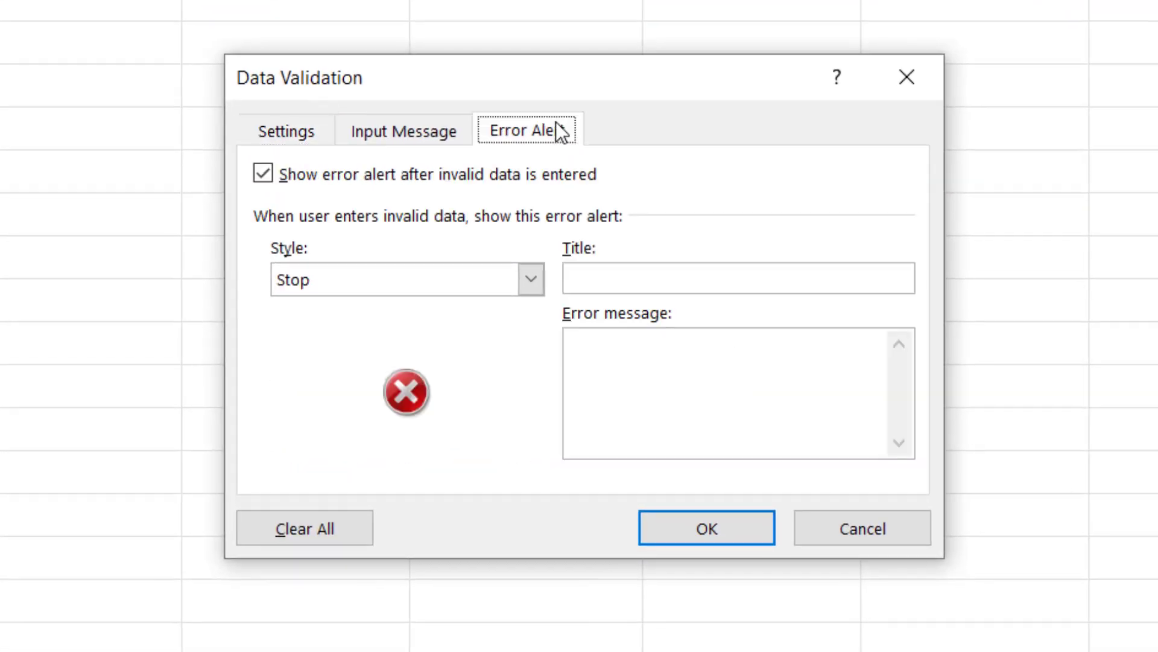
{"action": "left_click", "coordinate": [614, 272]}
{"action": "type", "text": "Telephone Ext"}
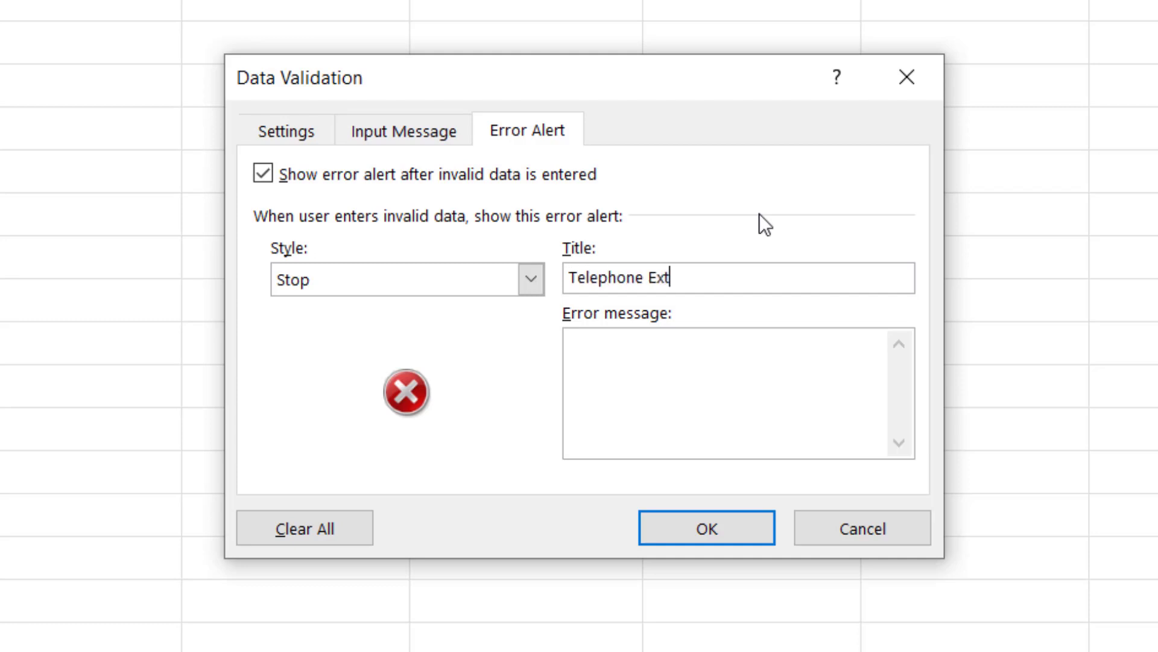
{"action": "type", "text": "ention"}
{"action": "left_click", "coordinate": [709, 346]}
{"action": "type", "text": "Telepho"}
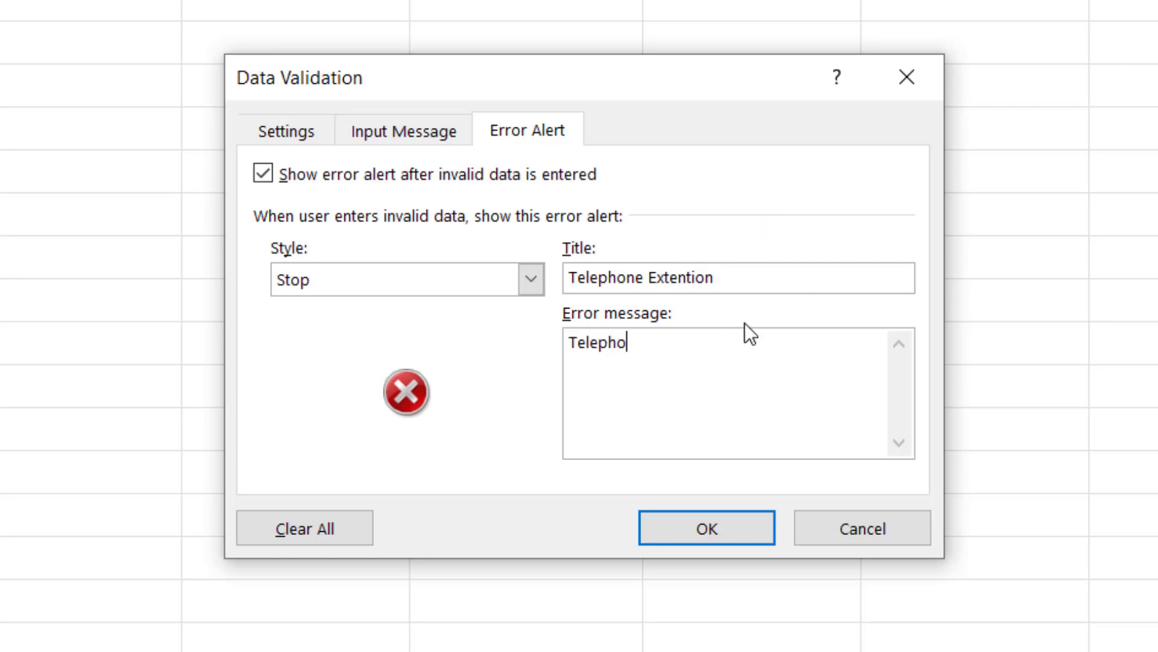
{"action": "type", "text": "ne extentions must "}
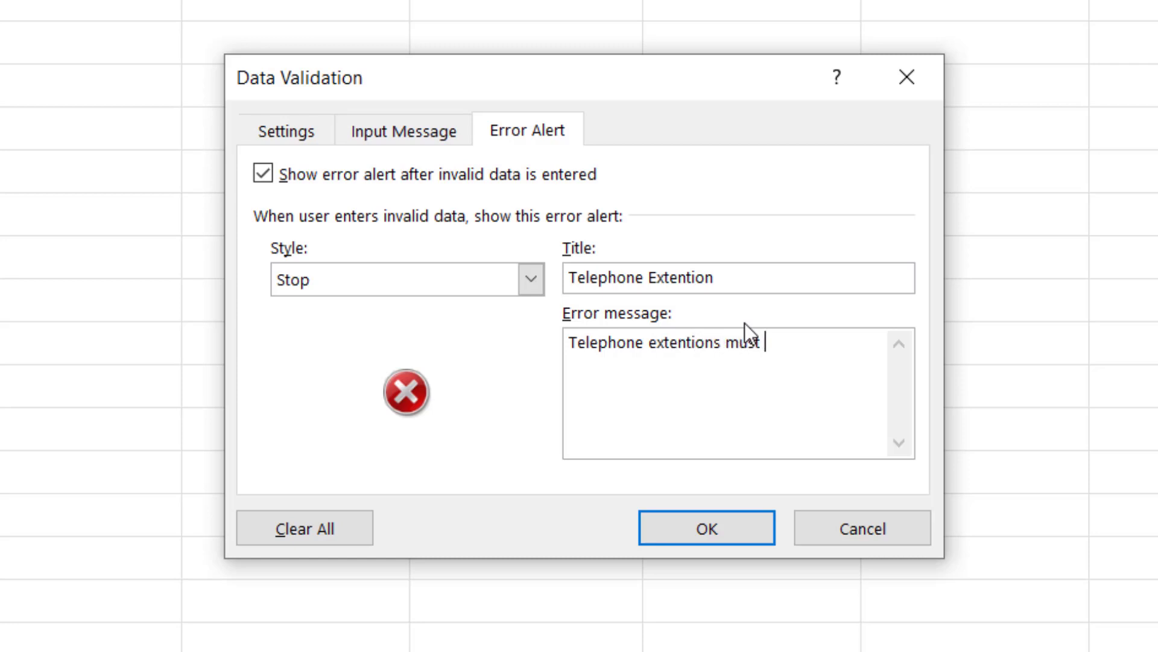
{"action": "type", "text": "contain three digi"}
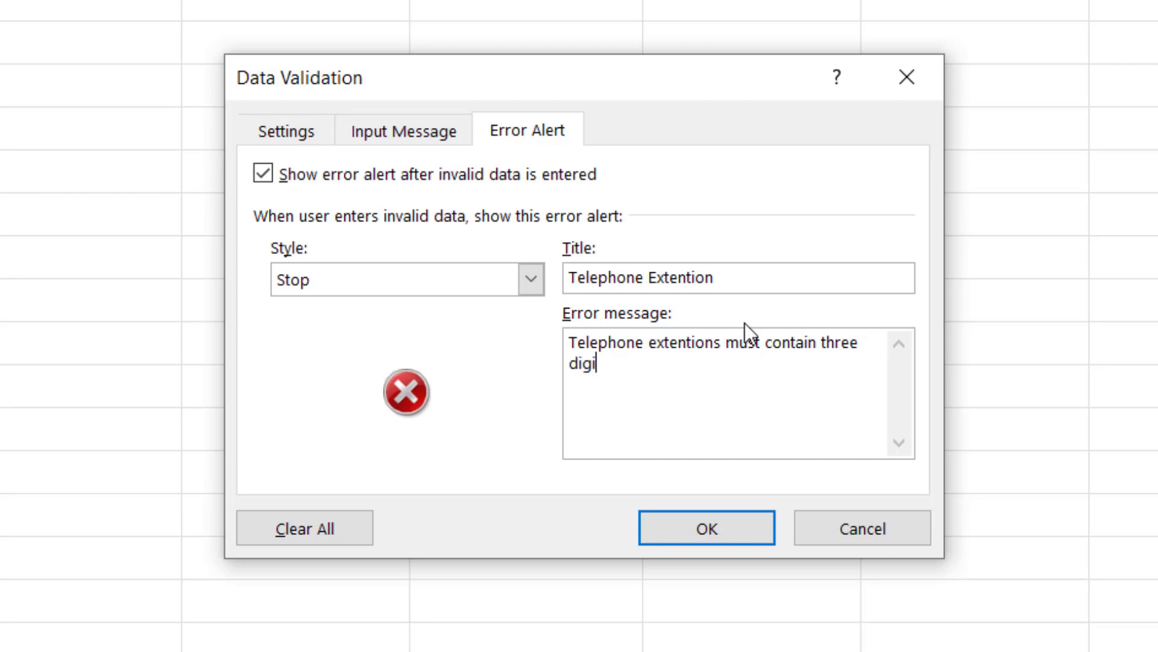
{"action": "type", "text": "ts"}
Step: Apply the alert, test it by entering 23 in D2, then cancel to keep 559
{"action": "left_click", "coordinate": [739, 524]}
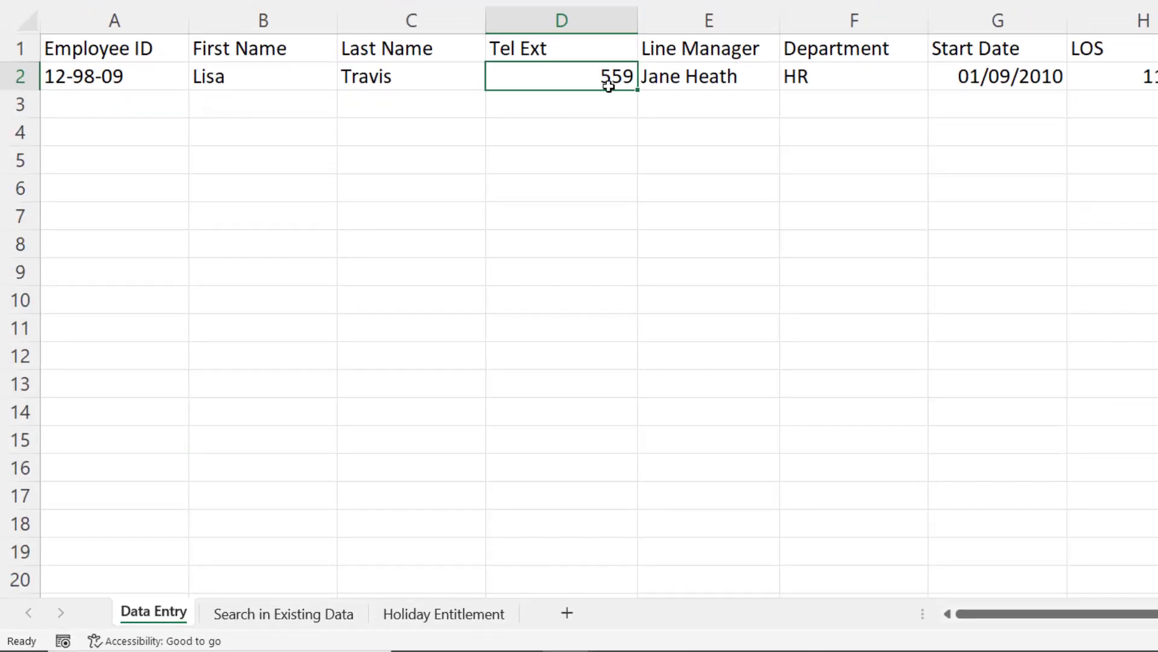
{"action": "type", "text": "23"}
{"action": "key", "text": "Return"}
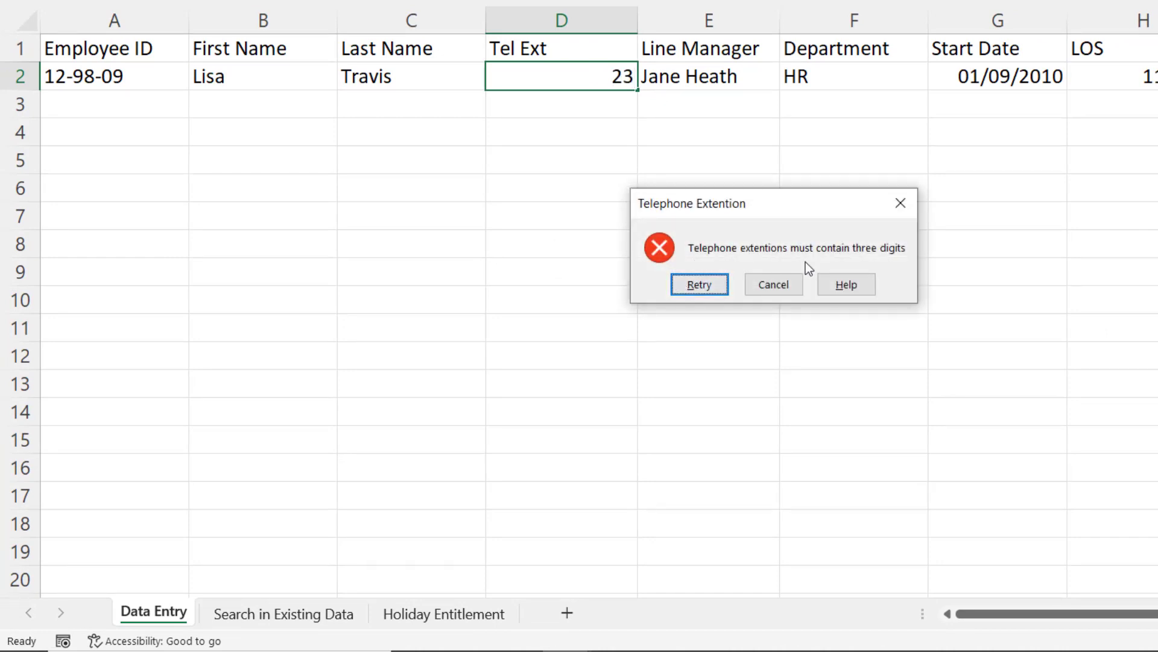
{"action": "left_click", "coordinate": [766, 282]}
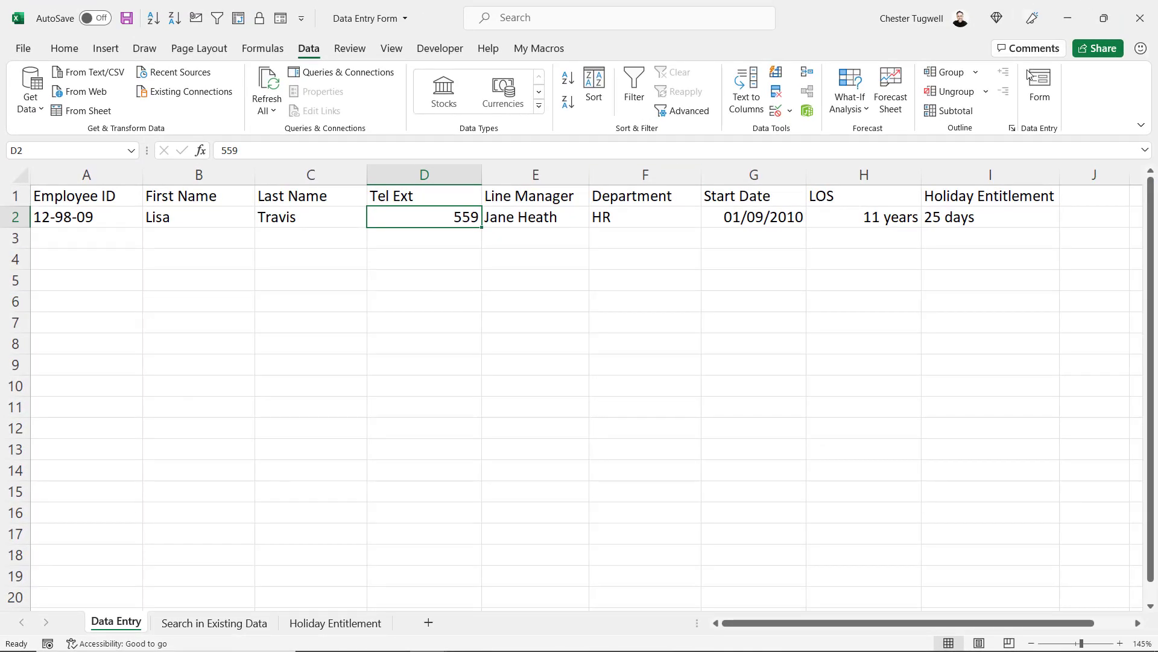
Step: Add a form record containing only Tel Ext 7837, close the form, and select D3
{"action": "left_click", "coordinate": [1039, 88]}
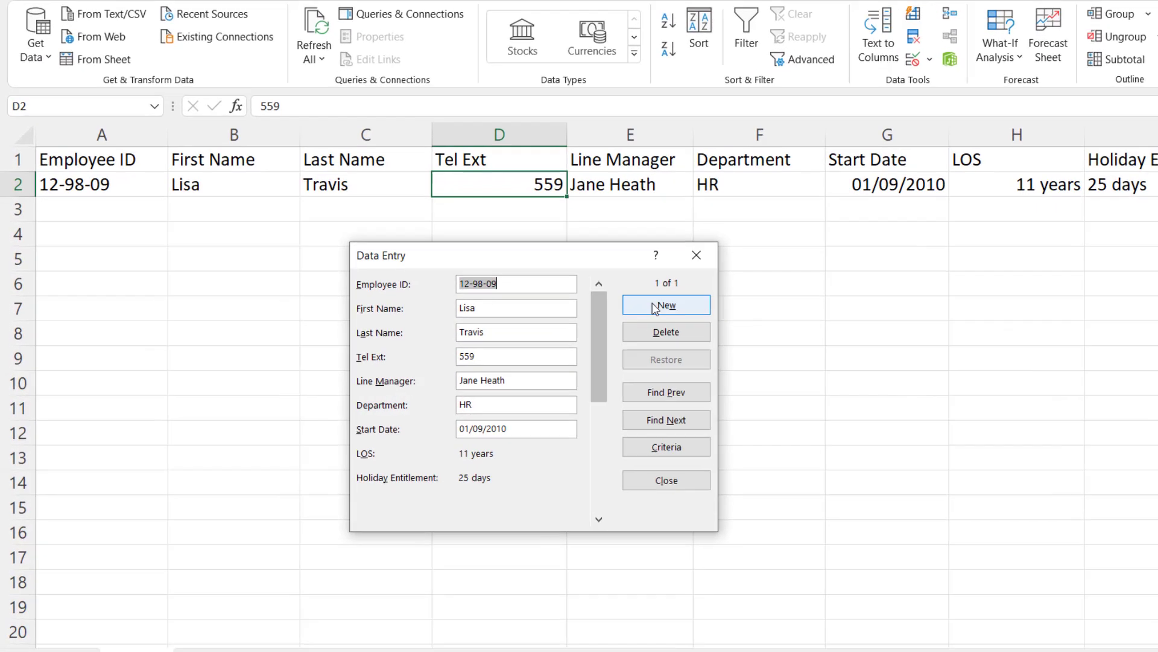
{"action": "left_click", "coordinate": [566, 319]}
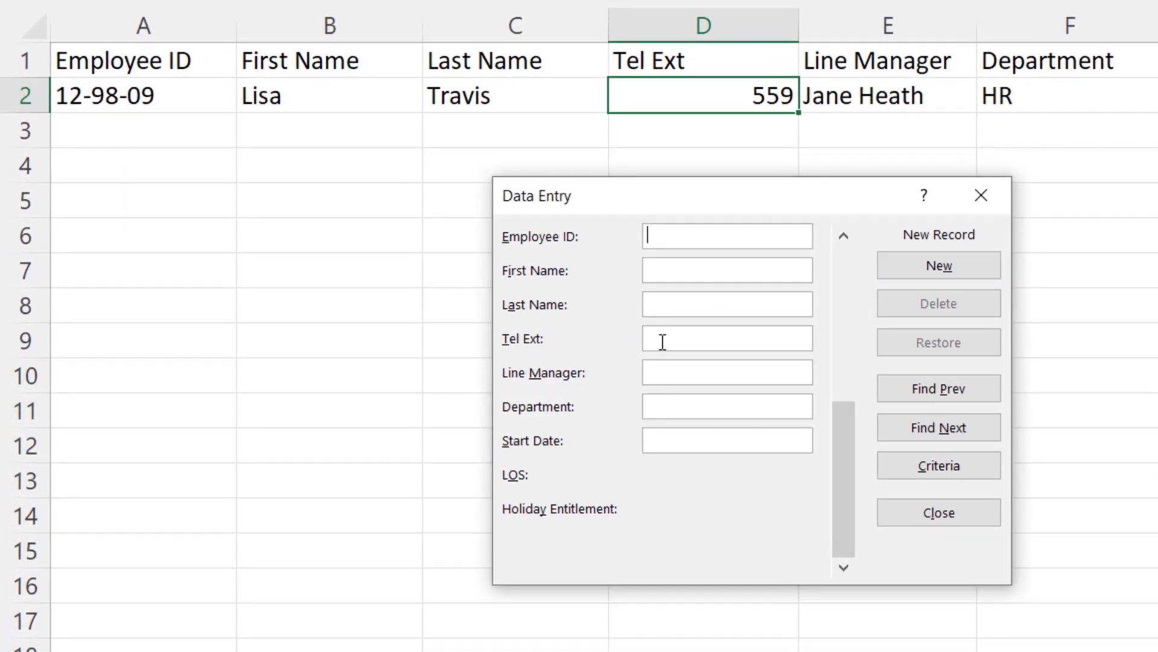
{"action": "left_click", "coordinate": [662, 342]}
{"action": "type", "text": "7837"}
{"action": "left_click", "coordinate": [904, 268]}
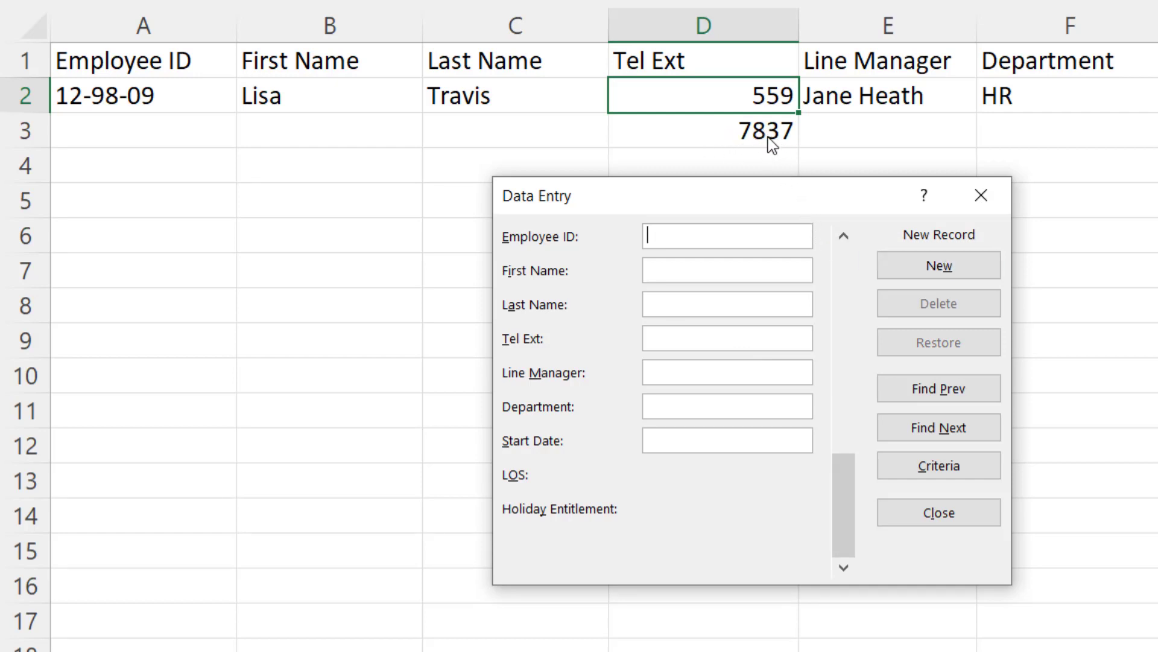
{"action": "left_click", "coordinate": [981, 197]}
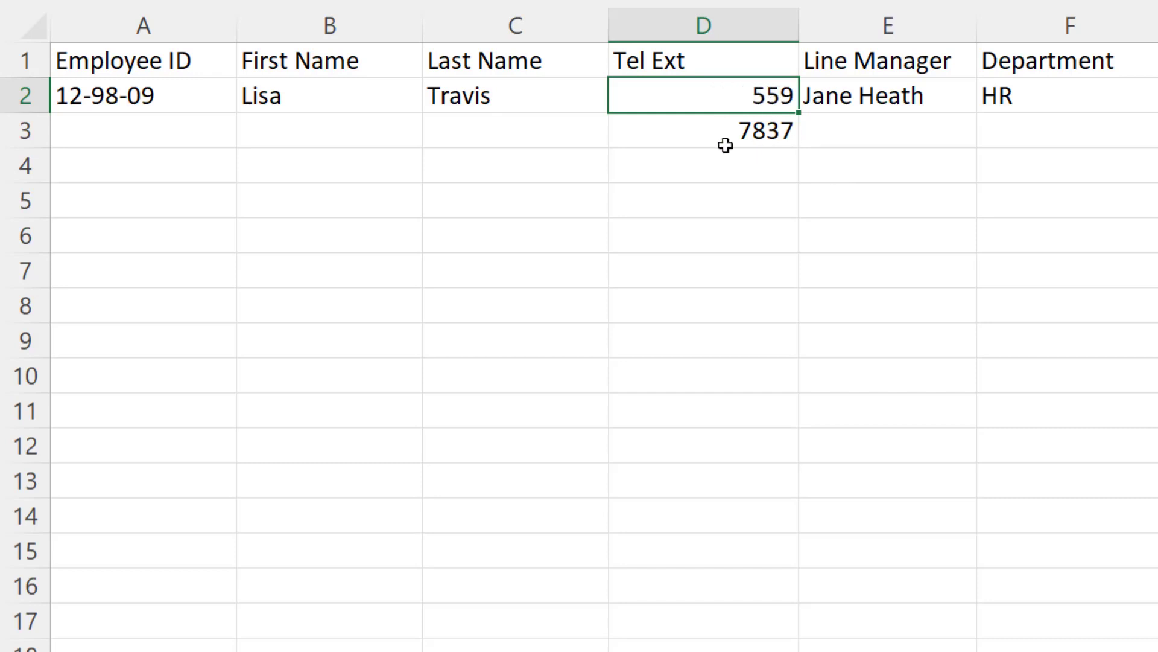
{"action": "left_click", "coordinate": [763, 128]}
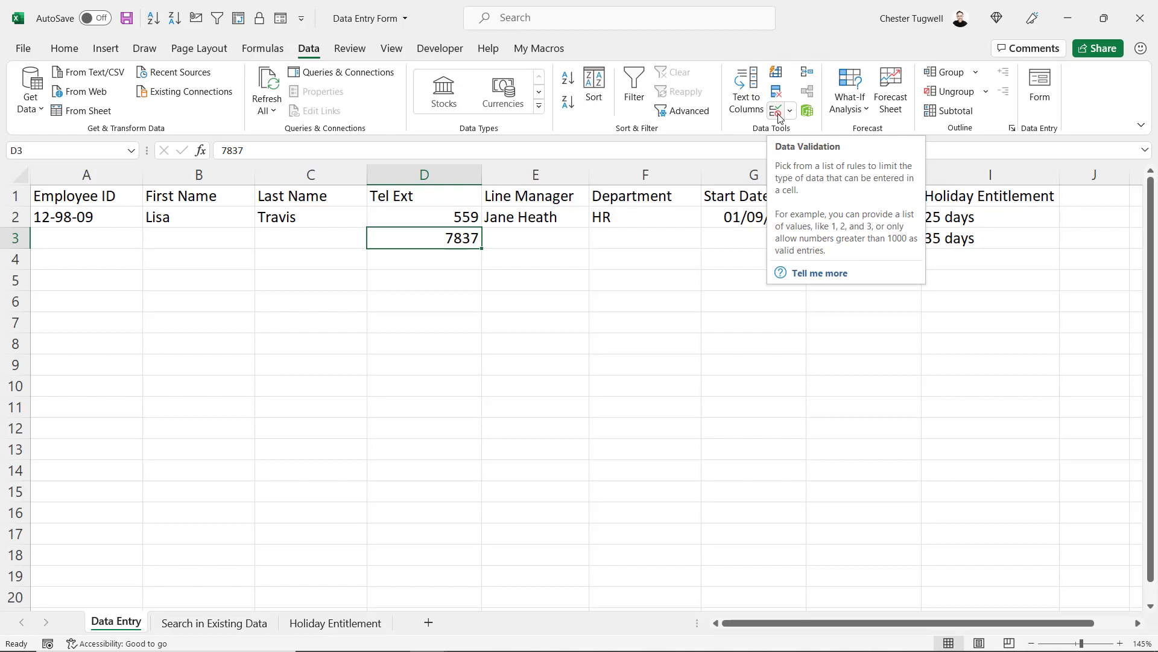
Step: Check D3's Data Validation settings to confirm no rule applies, closing without changes
{"action": "left_click", "coordinate": [778, 116]}
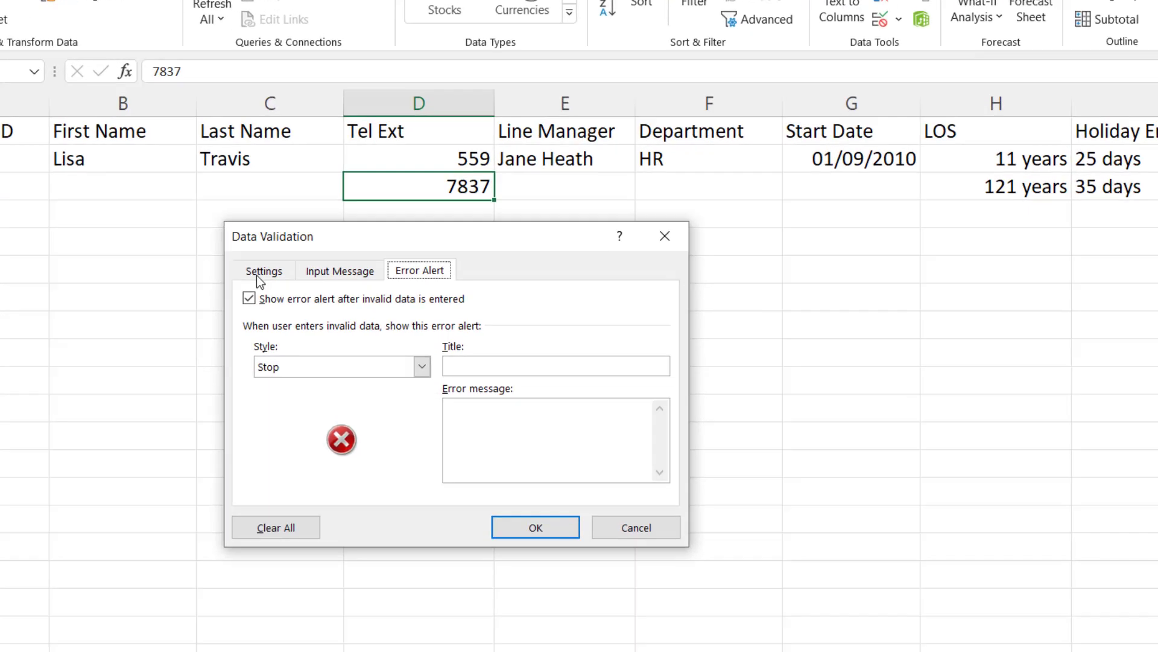
{"action": "left_click", "coordinate": [306, 300]}
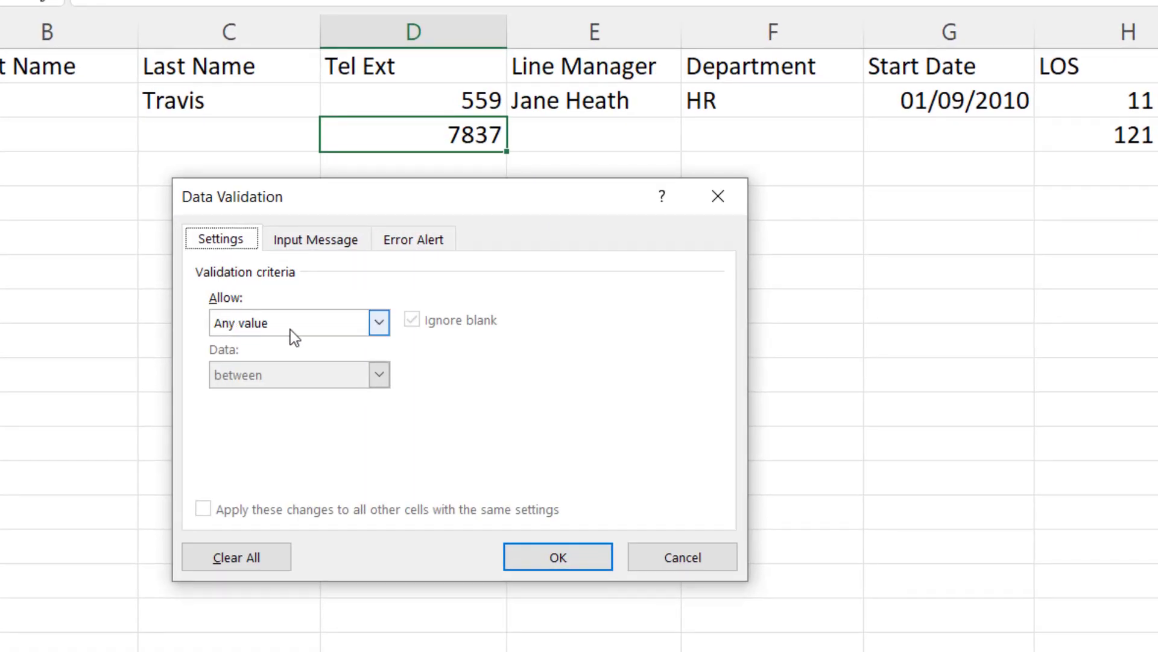
{"action": "left_click", "coordinate": [670, 555]}
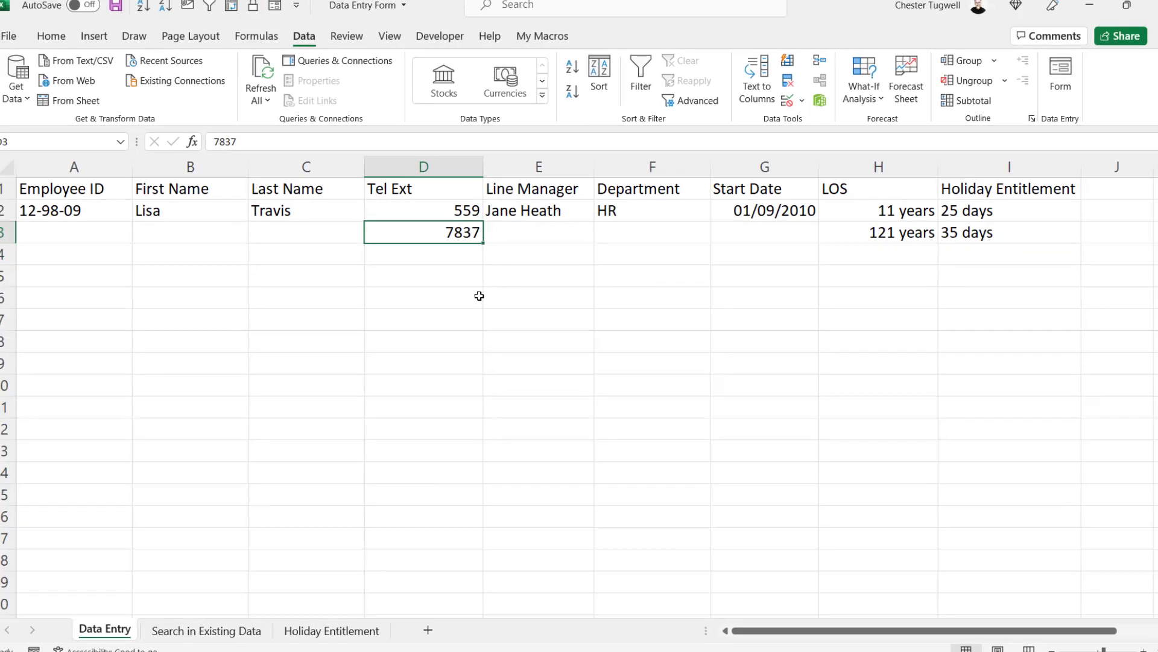
Step: Delete the 7837 record's contents from row 3, leaving the HR record in row 2
{"action": "left_click_drag", "start_coordinate": [449, 231], "coordinate": [922, 248]}
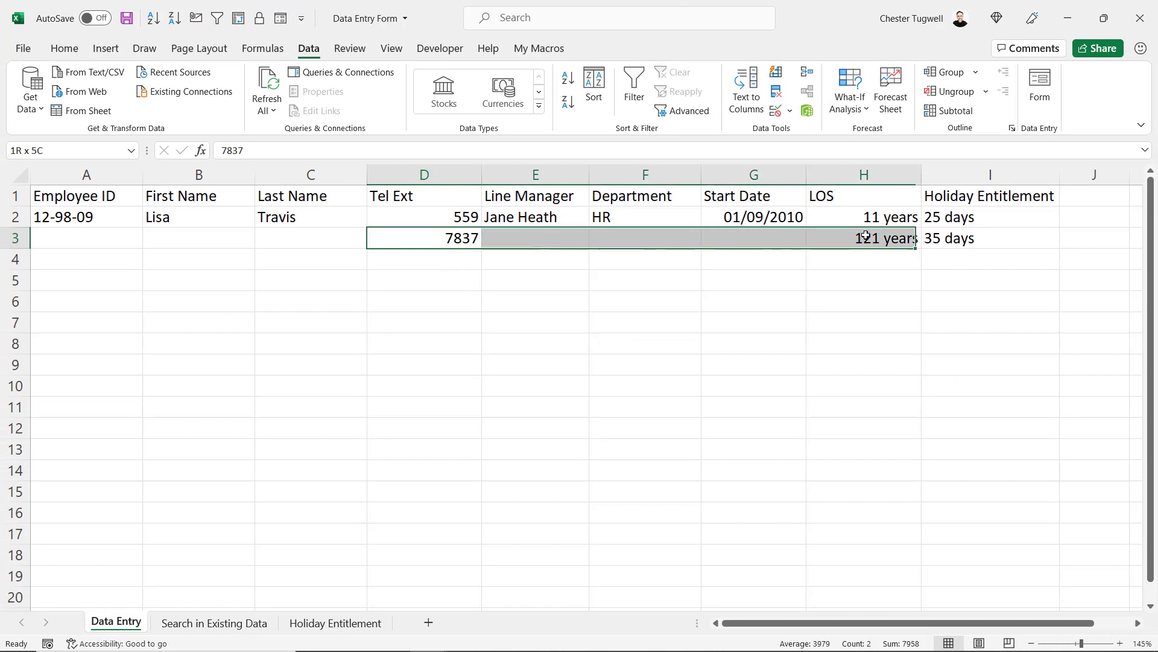
{"action": "key", "text": "Delete"}
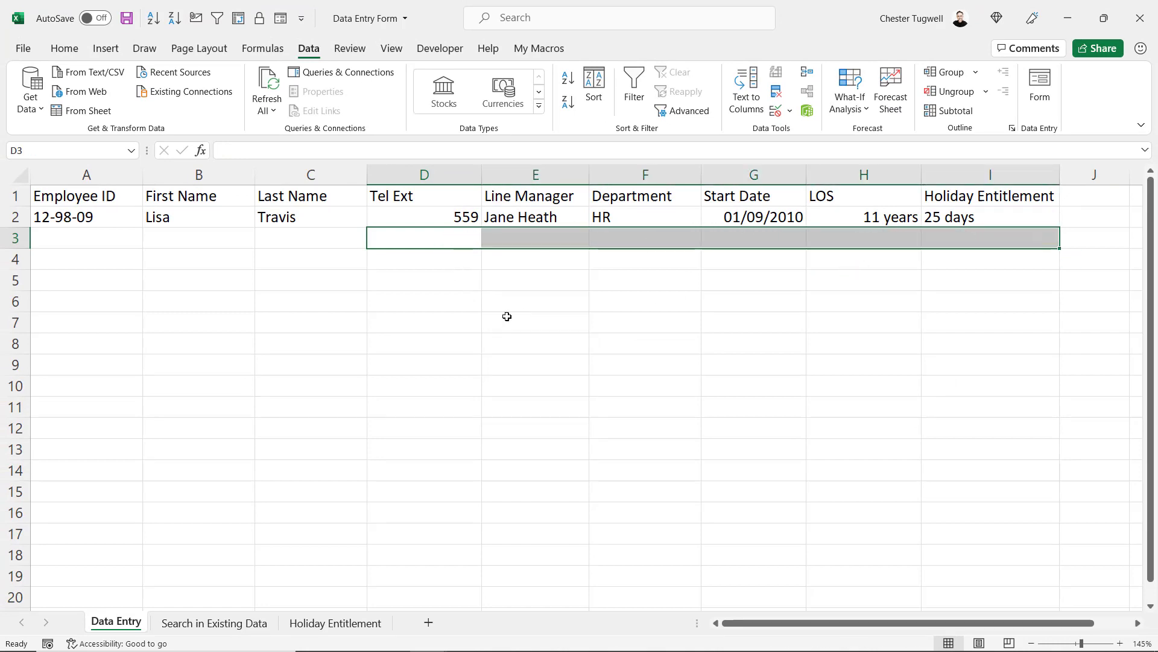
{"action": "left_click", "coordinate": [419, 216]}
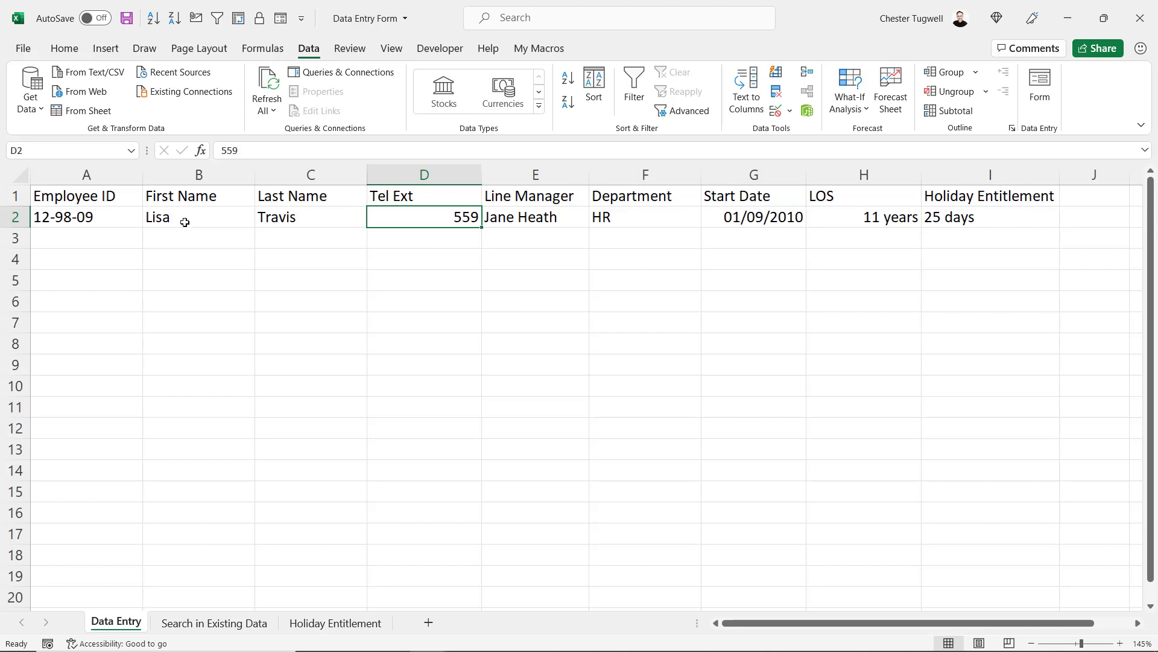
{"action": "left_click_drag", "start_coordinate": [48, 218], "coordinate": [990, 224]}
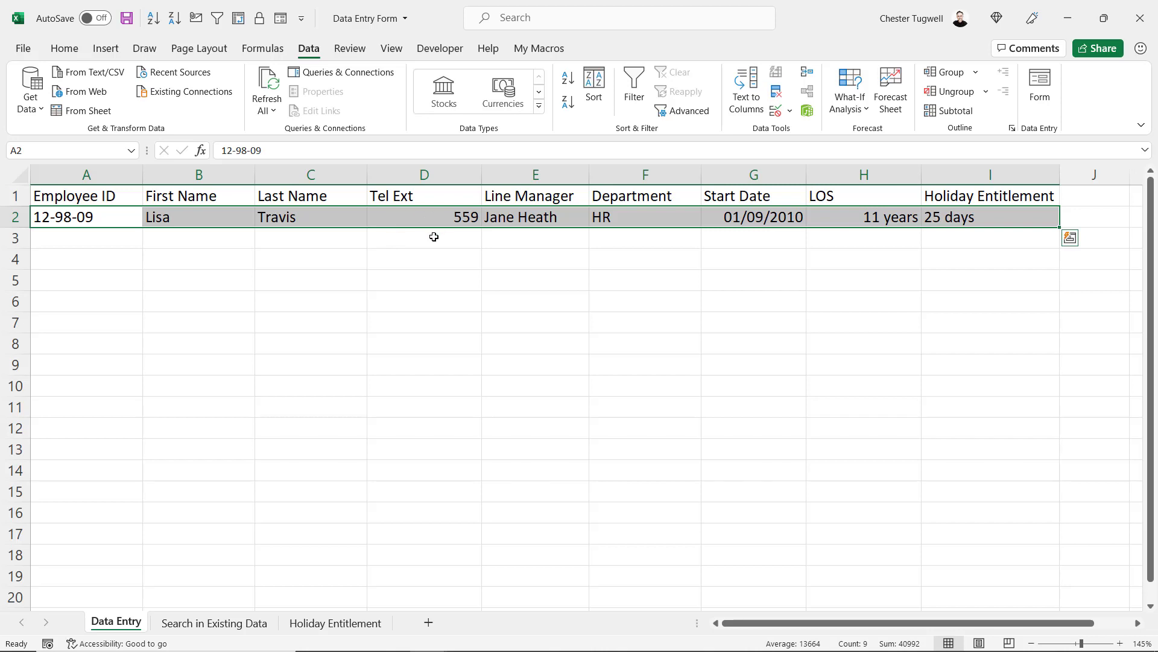
{"action": "left_click", "coordinate": [435, 212]}
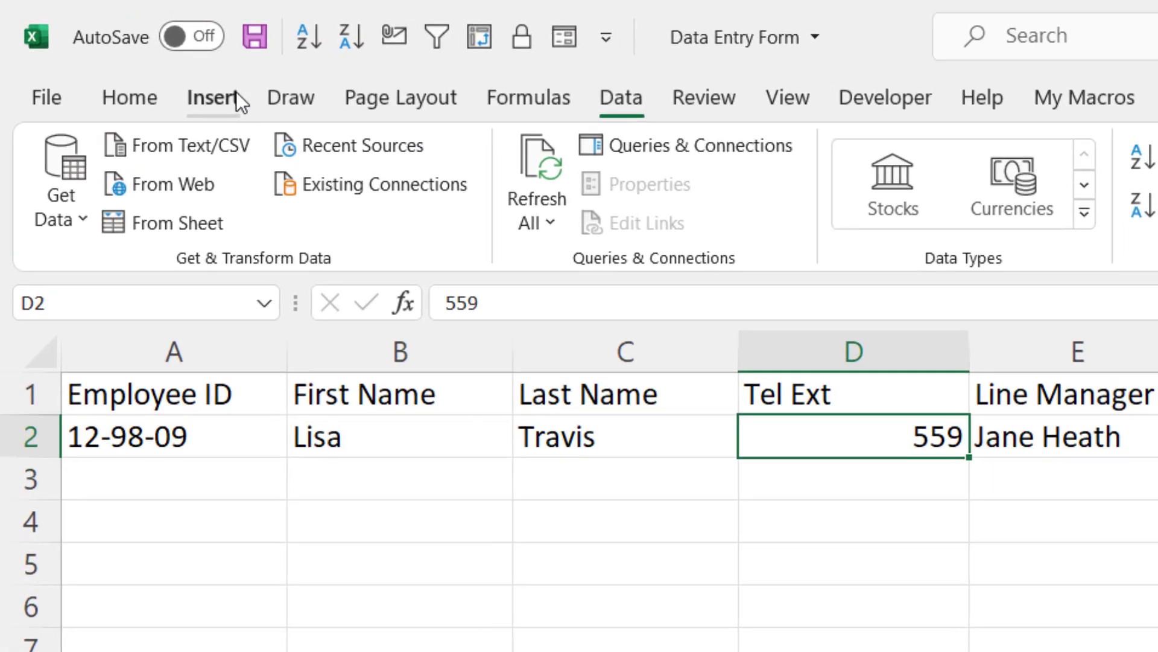
Step: Convert the employee data into a table with My table has headers kept on
{"action": "left_click", "coordinate": [116, 48]}
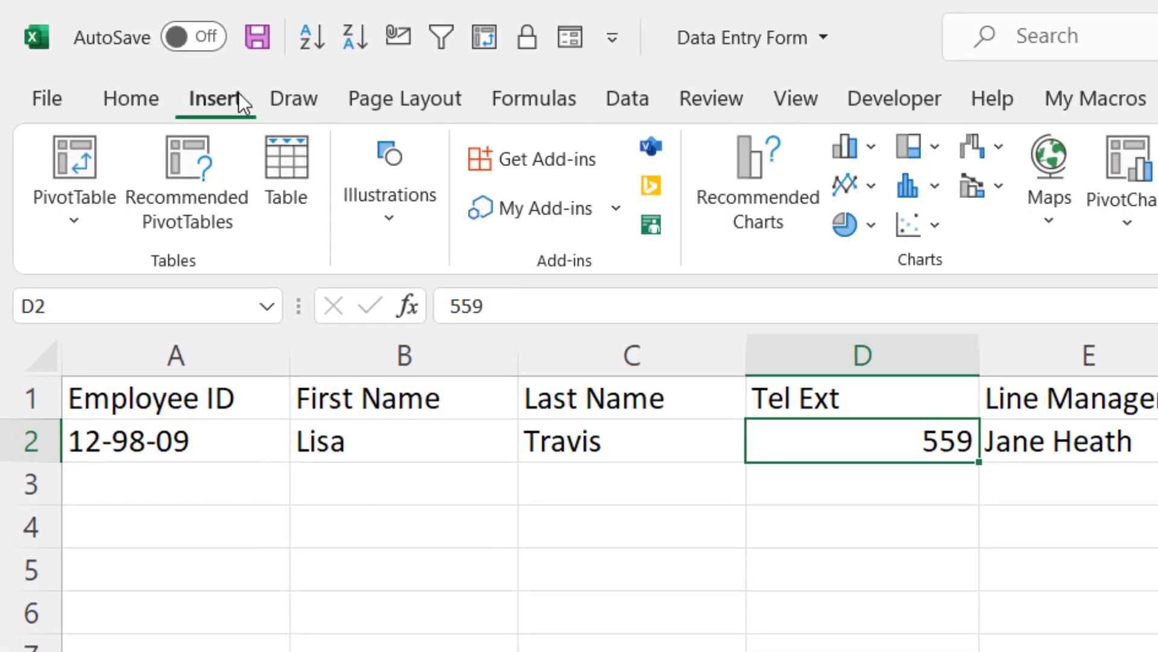
{"action": "left_click", "coordinate": [276, 177]}
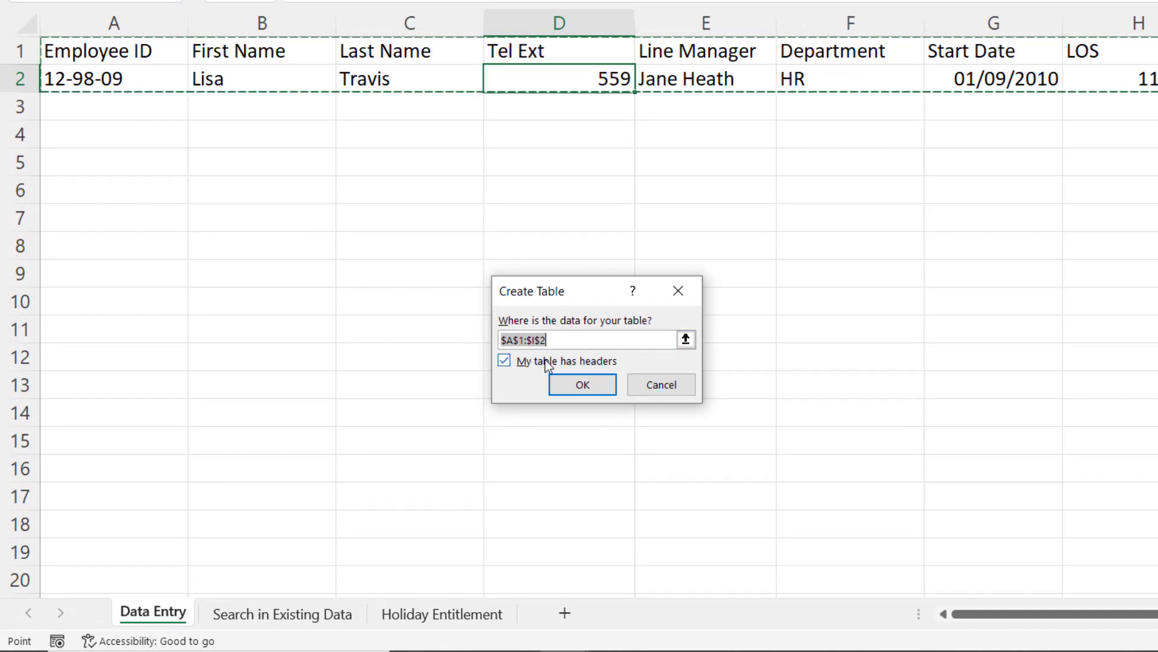
{"action": "left_click", "coordinate": [595, 386]}
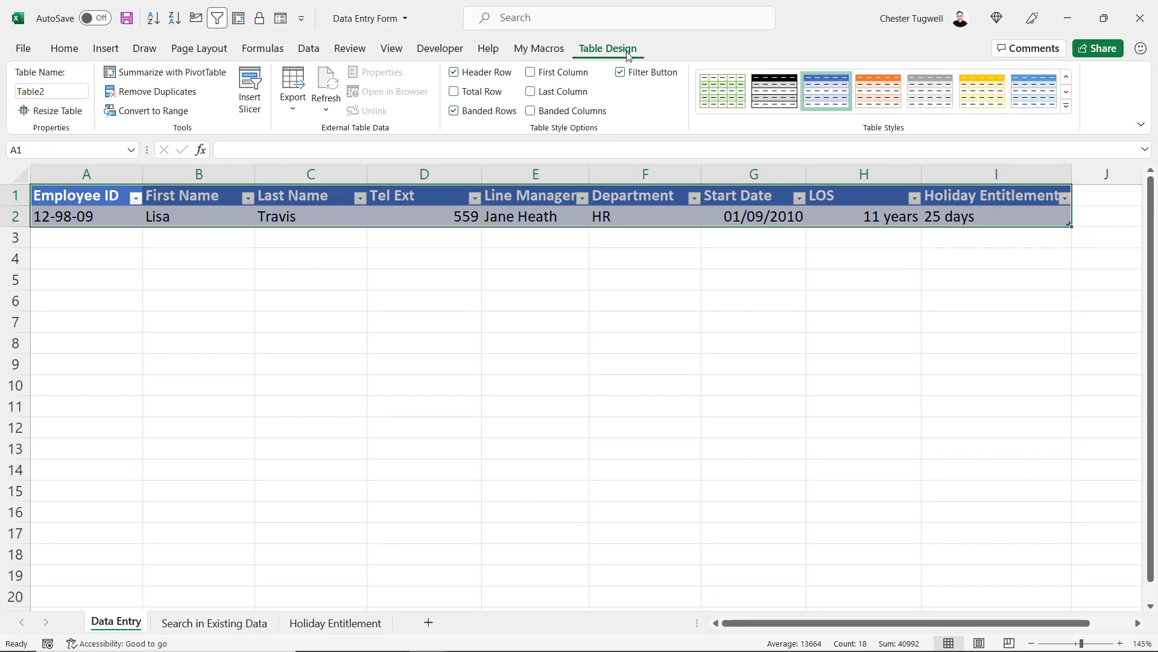
Step: Clear the table's style so the cells appear plain and unformatted
{"action": "left_click", "coordinate": [1068, 107]}
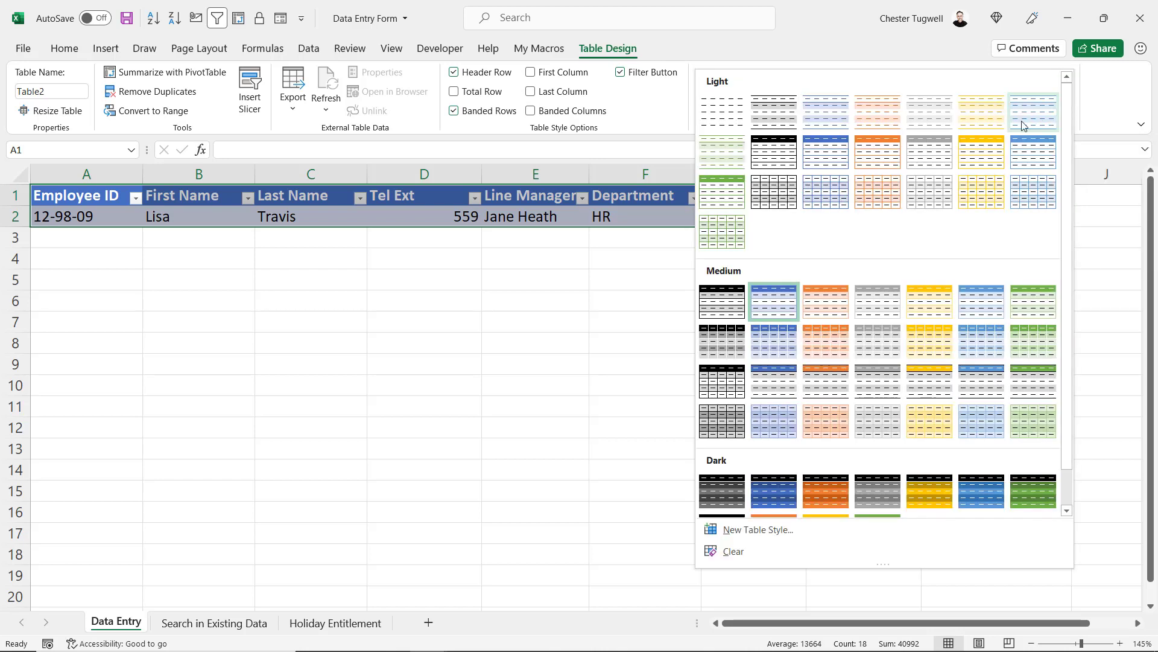
{"action": "left_click", "coordinate": [739, 550]}
{"action": "left_click", "coordinate": [458, 211]}
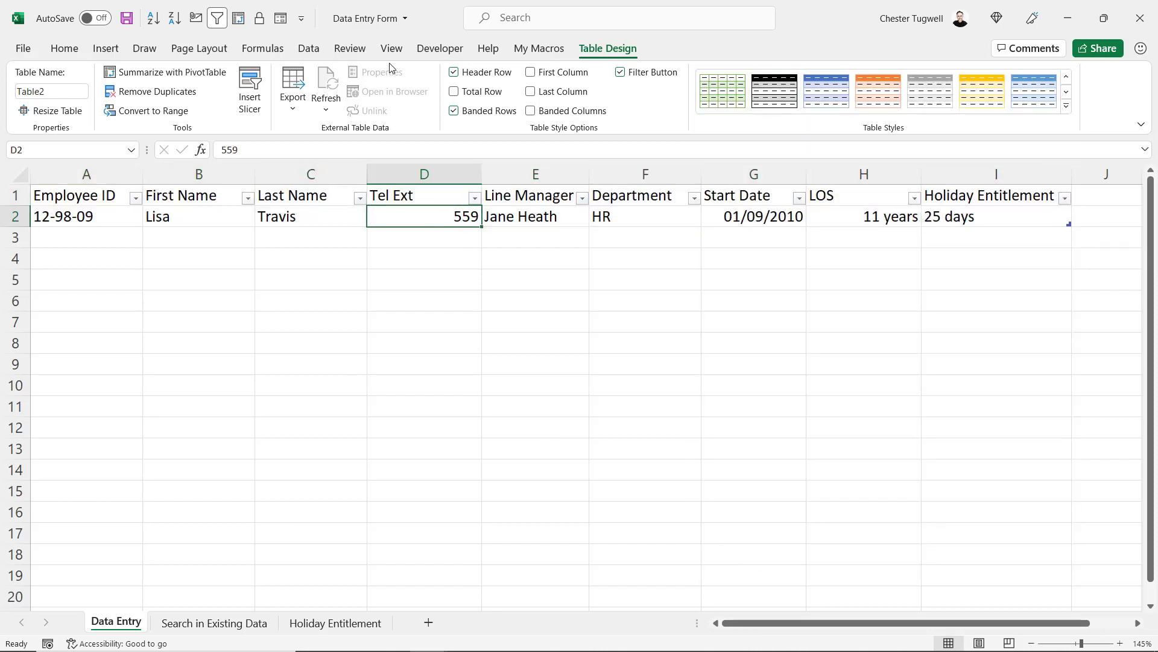
Step: Enter a new form record with employee details, Tel Ext 7777, department IT and today's start date
{"action": "left_click", "coordinate": [308, 48]}
{"action": "left_click", "coordinate": [1039, 91]}
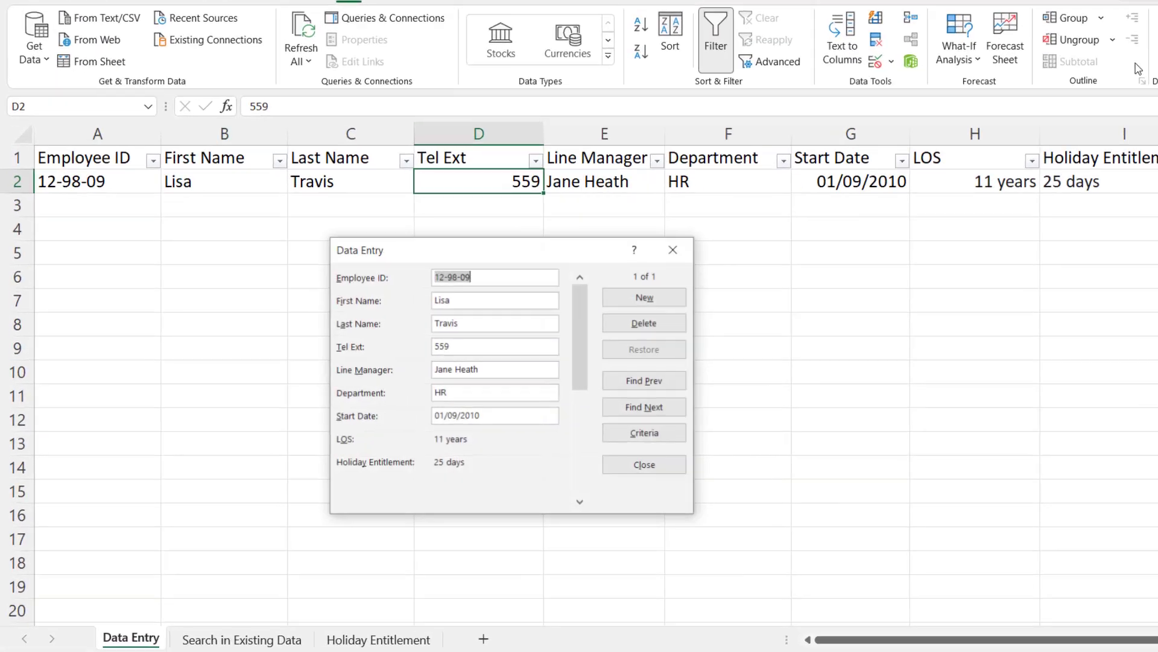
{"action": "key", "text": "alt+w"}
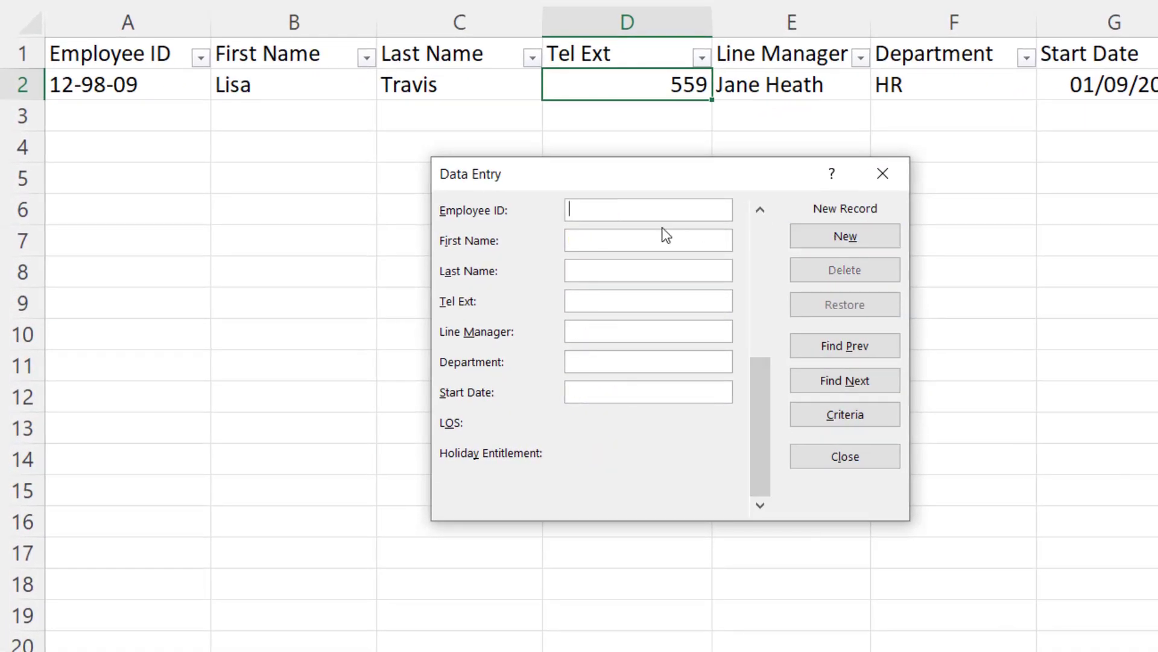
{"action": "type", "text": "1"}
{"action": "type", "text": "2-00-00"}
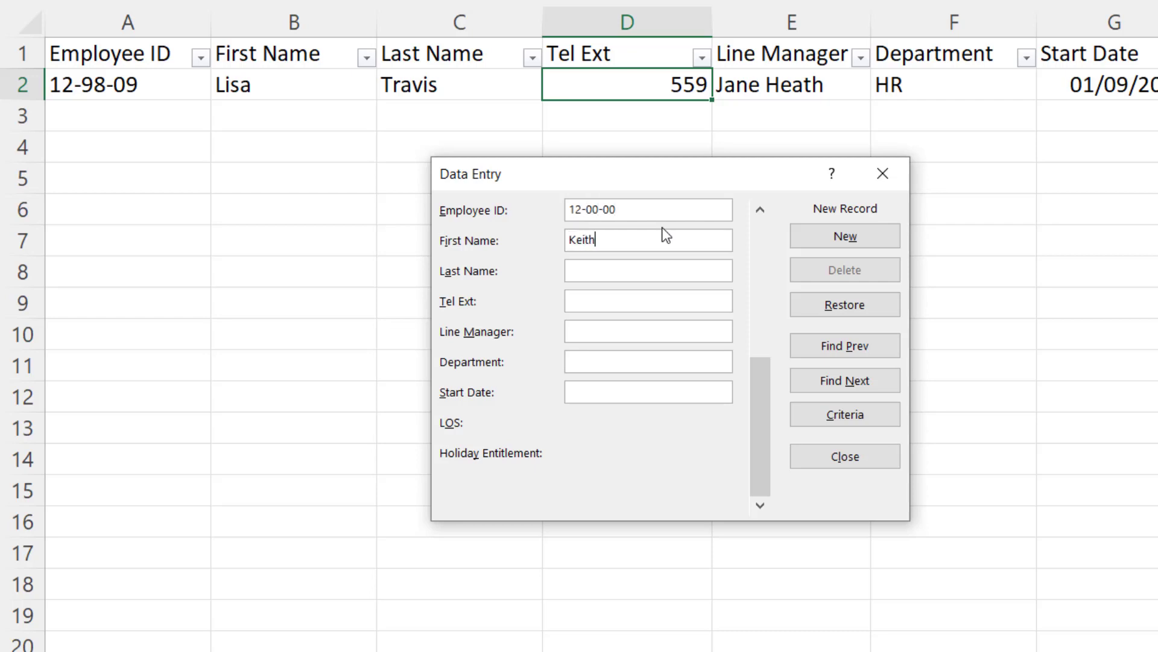
{"action": "key", "text": "Tab"}
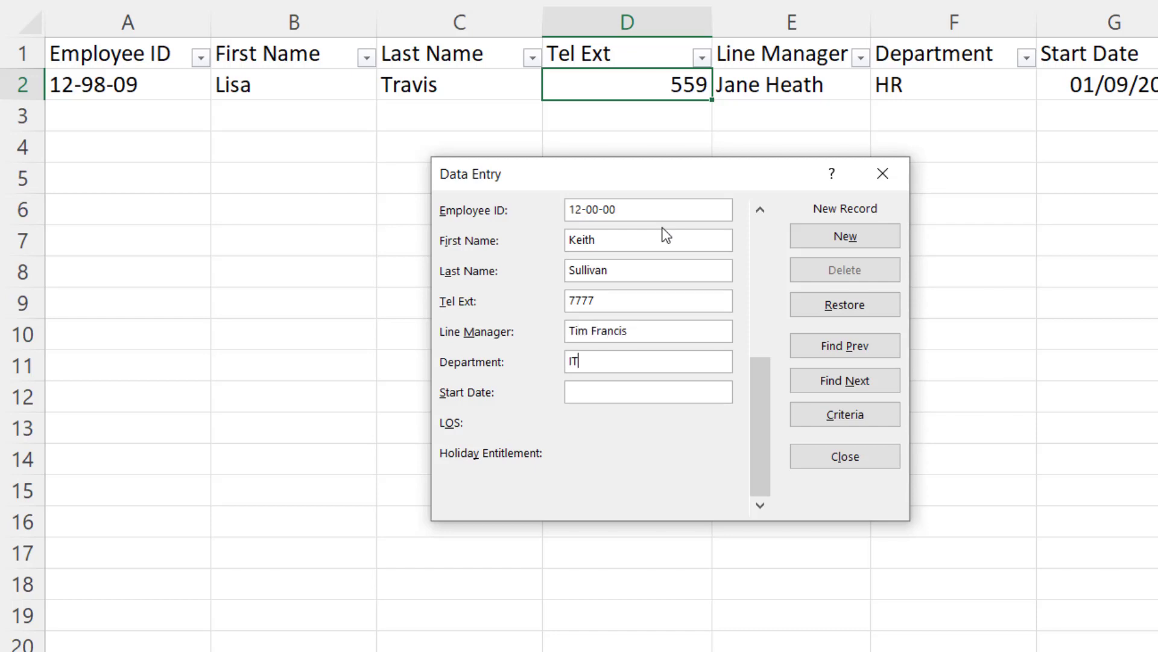
{"action": "key", "text": "ctrl+semicolon"}
{"action": "left_click", "coordinate": [850, 238]}
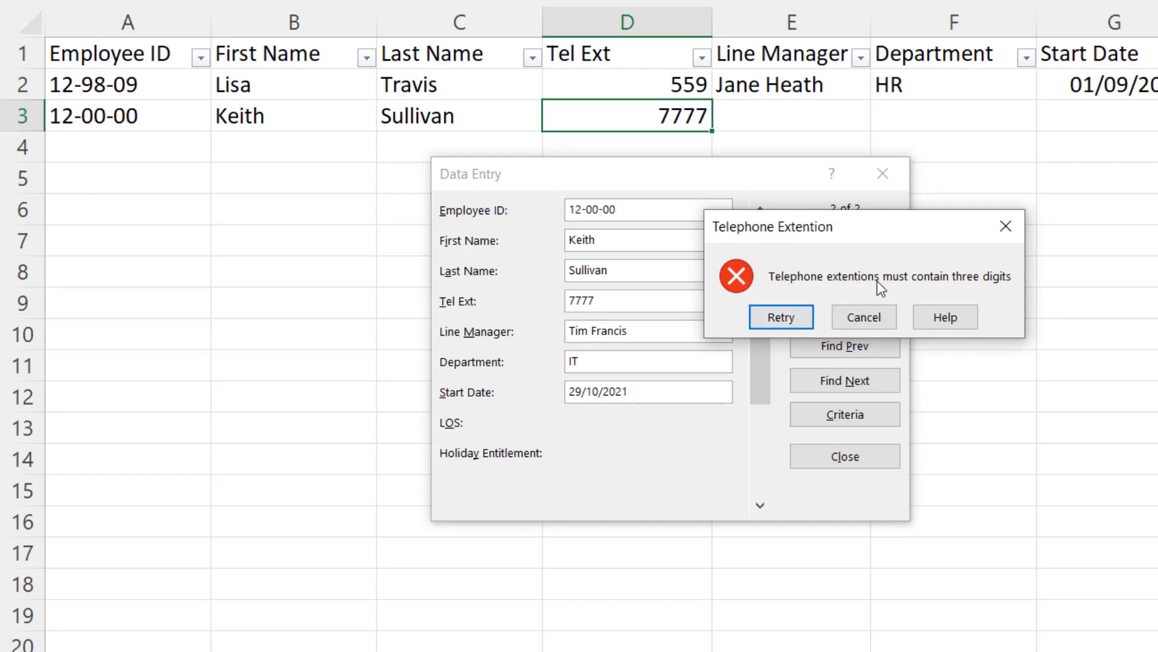
Step: After the validation error, change Tel Ext 7777 to 777 and save the record
{"action": "left_click", "coordinate": [803, 316]}
{"action": "left_click", "coordinate": [617, 303]}
{"action": "key", "text": "BackSpace"}
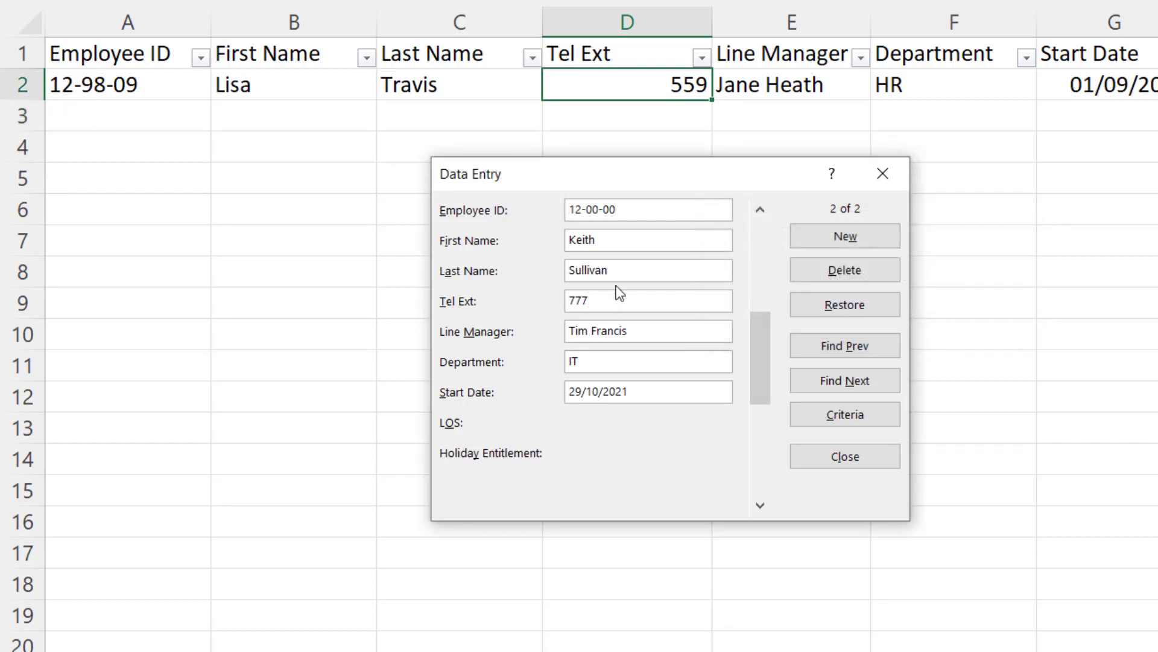
{"action": "left_click", "coordinate": [856, 235]}
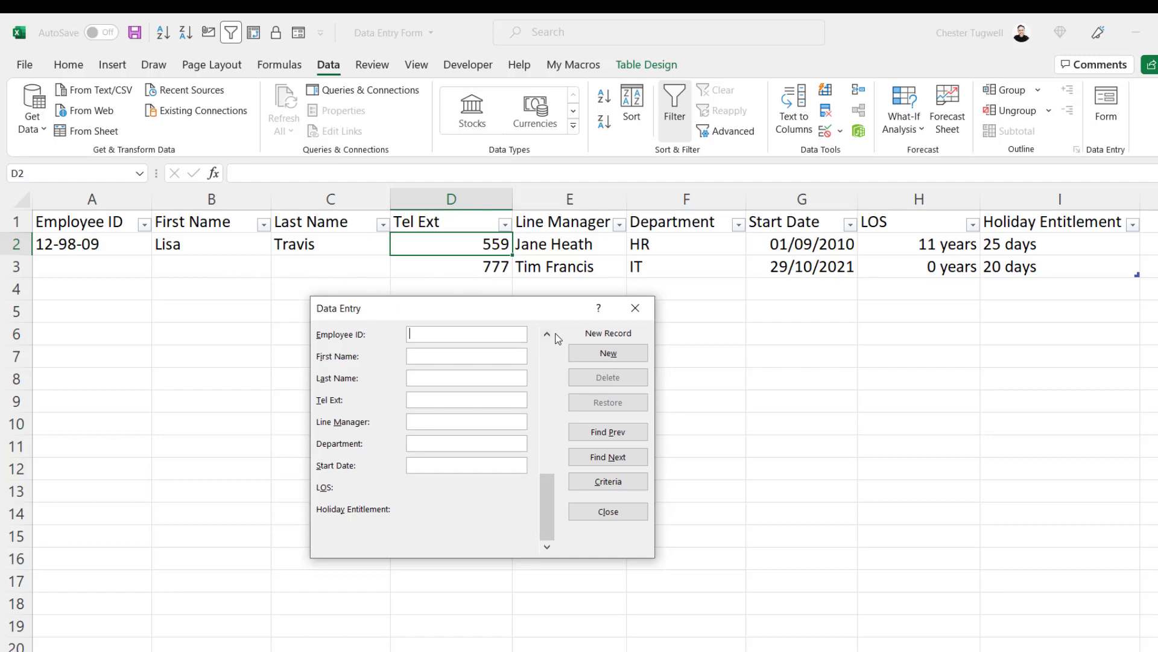
Step: Return to the IT record in the form and add its employee ID, first name and last name
{"action": "left_click", "coordinate": [598, 434]}
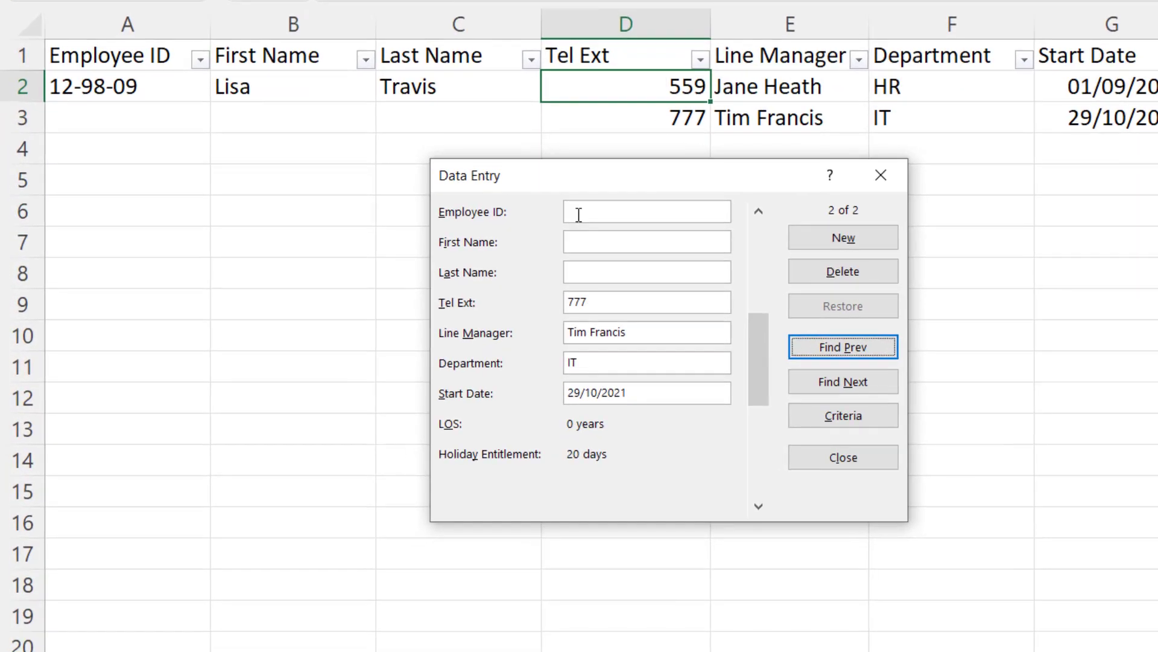
{"action": "left_click", "coordinate": [426, 327]}
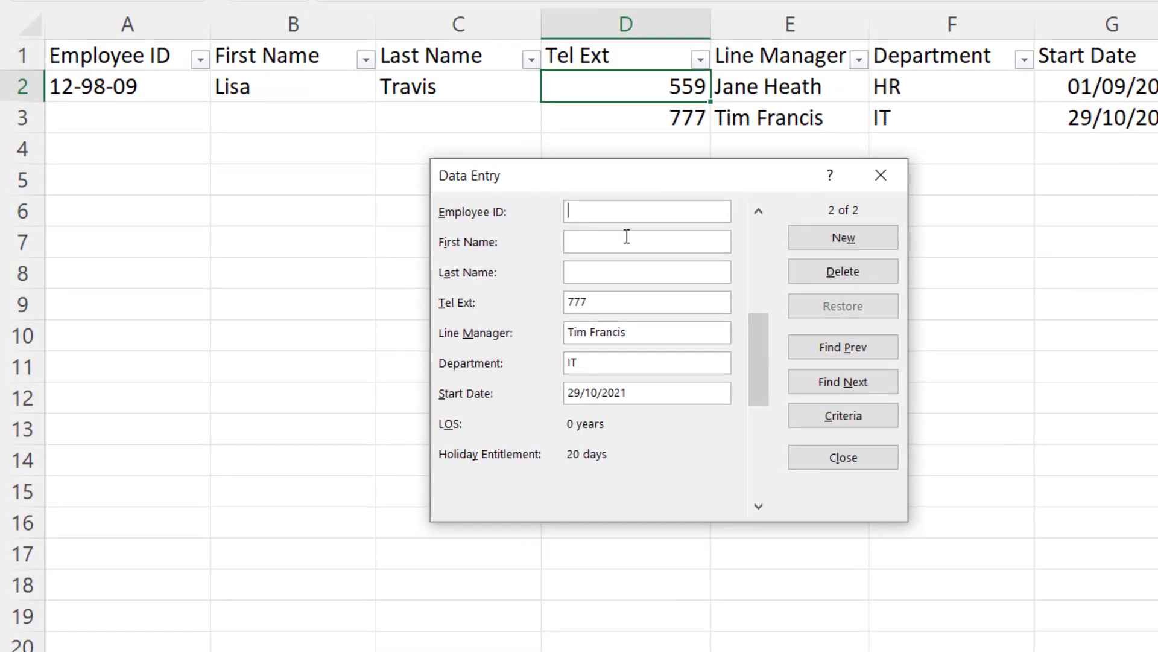
{"action": "type", "text": "12-00-00"}
{"action": "key", "text": "Tab"}
{"action": "key", "text": "Tab"}
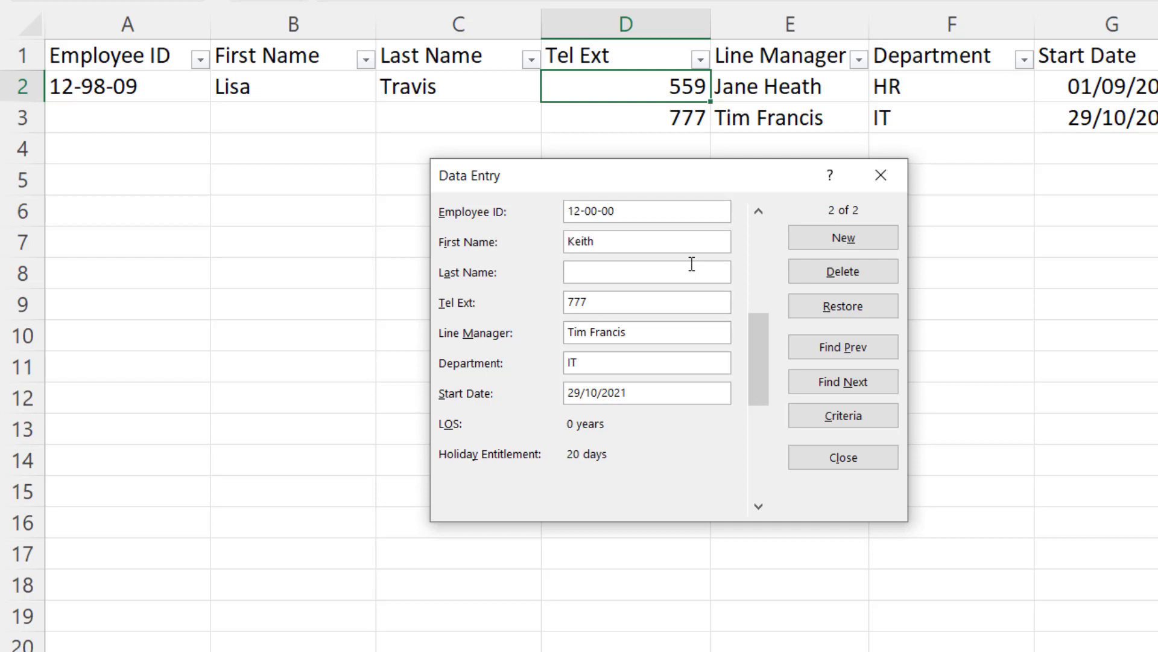
{"action": "left_click", "coordinate": [835, 241]}
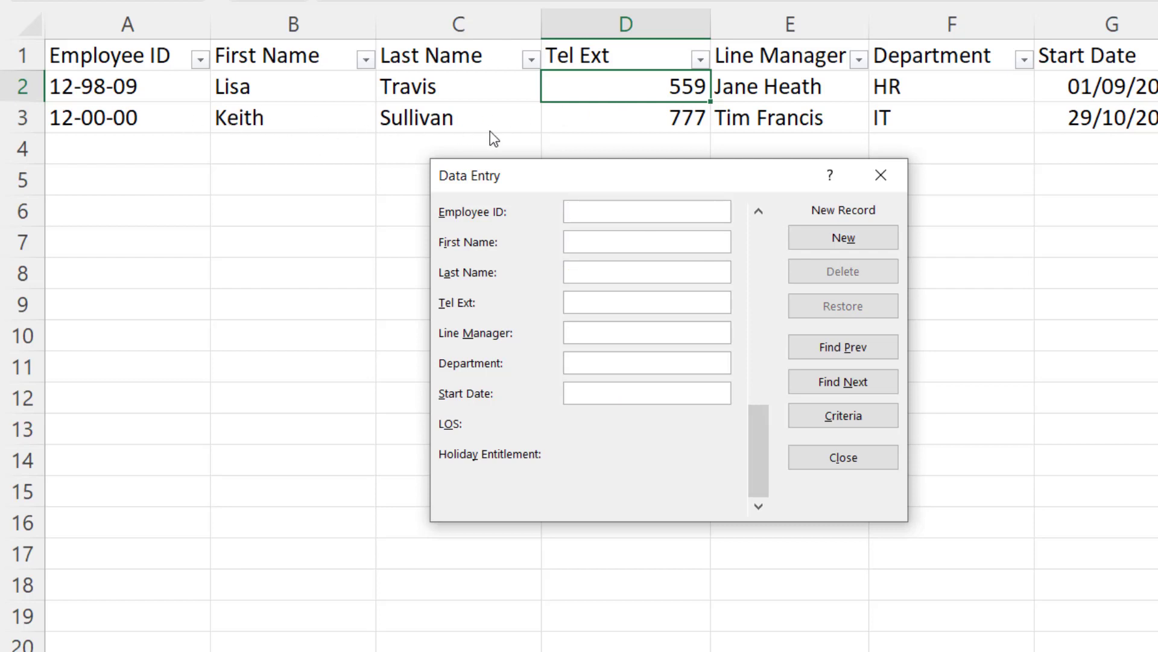
{"action": "left_click", "coordinate": [755, 431]}
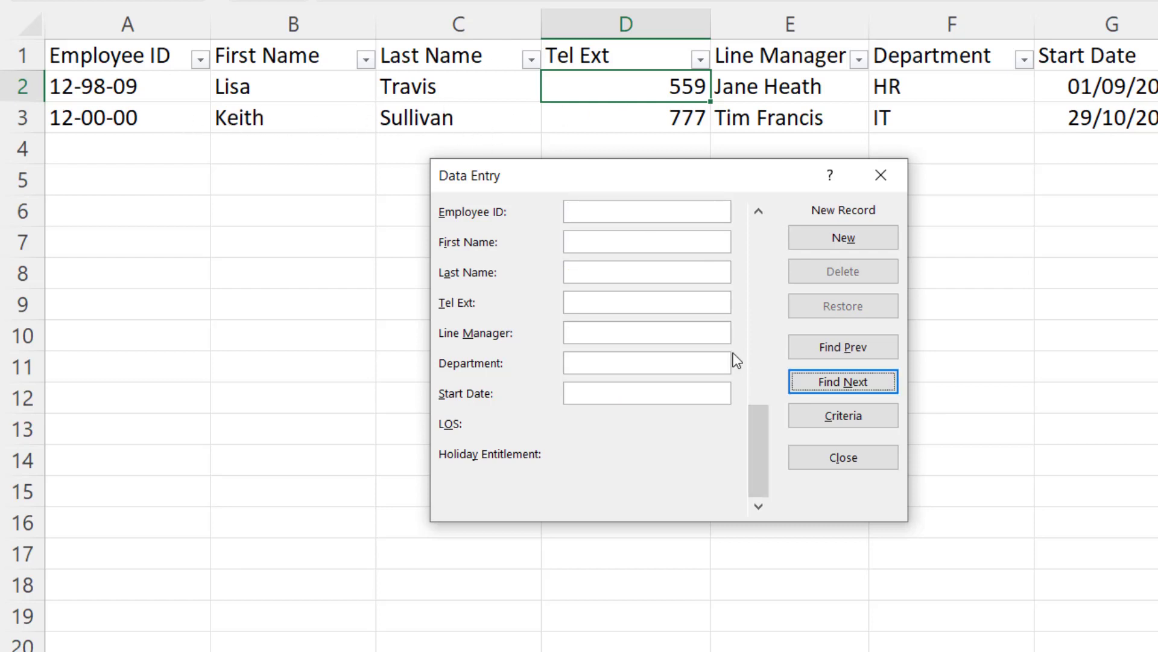
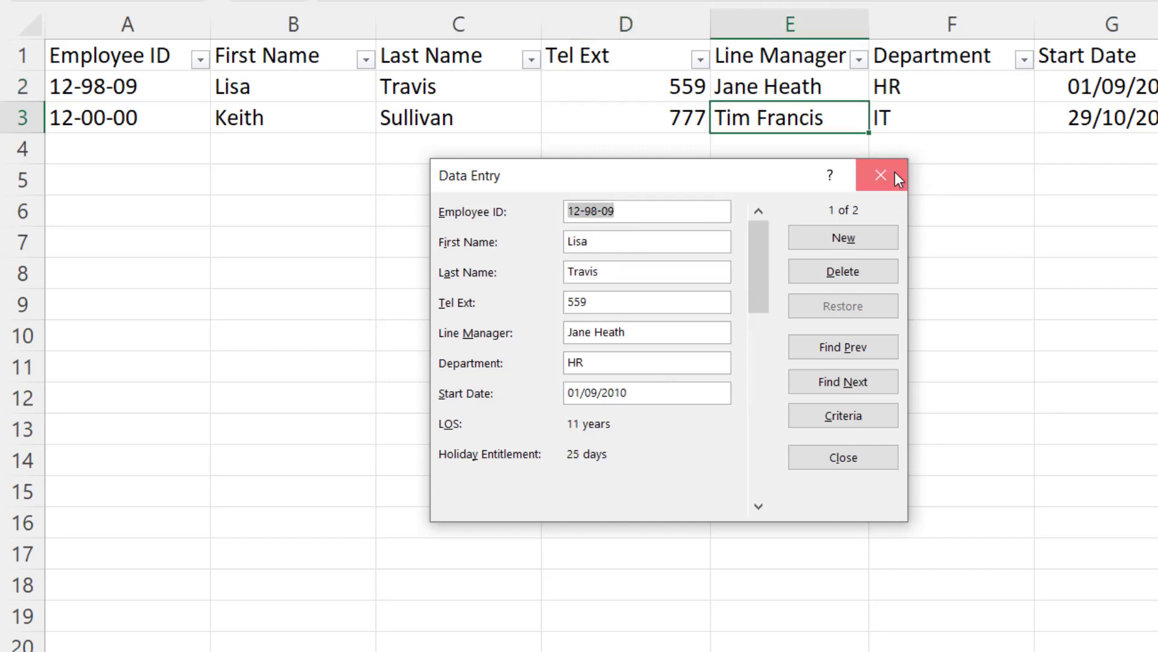
Step: Close the employee data form and go to the Search in Existing Data sheet
{"action": "left_click", "coordinate": [880, 175]}
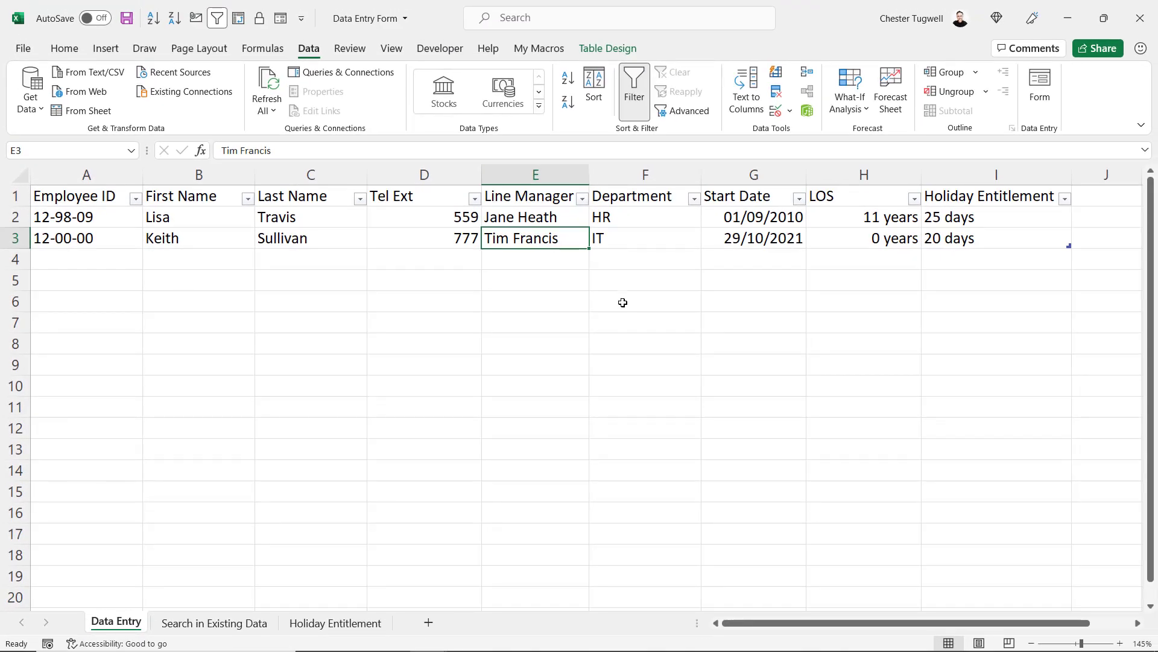
{"action": "left_click", "coordinate": [214, 623]}
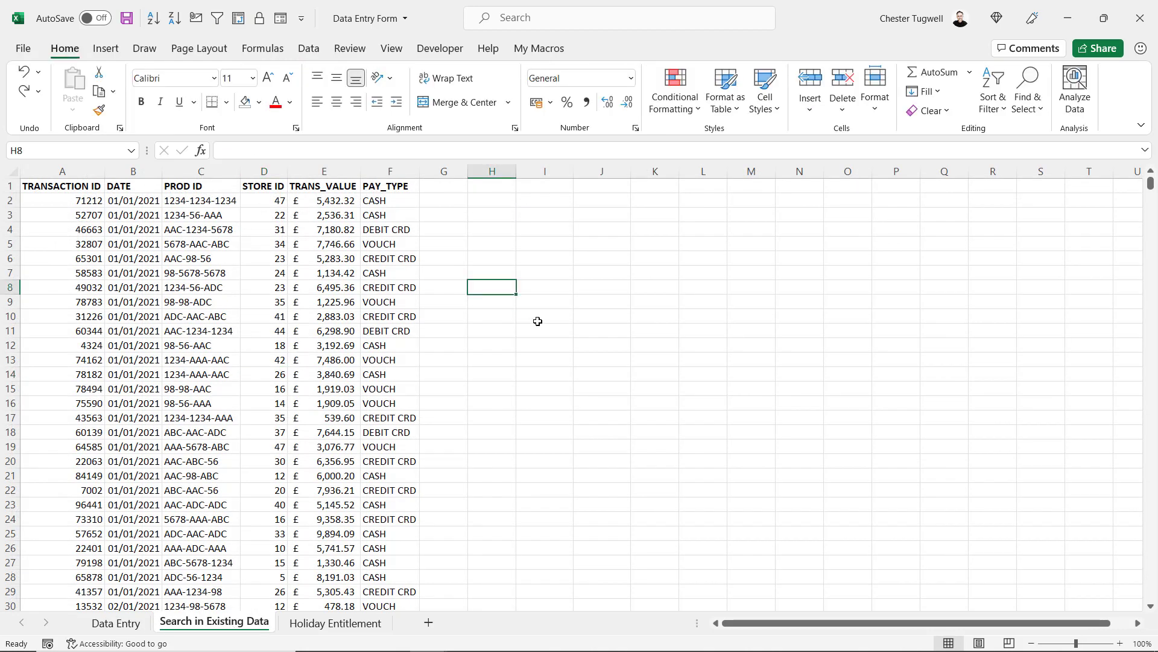
Step: Open Excel's data form for the transaction table, showing record 1 of 9000
{"action": "left_click", "coordinate": [199, 310]}
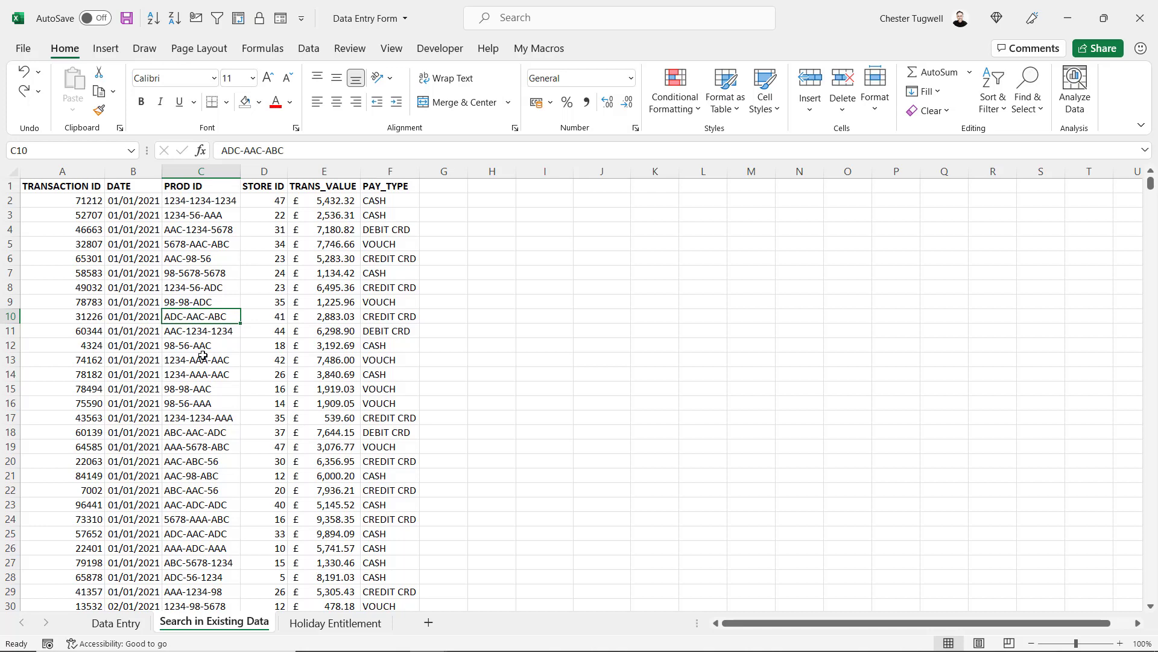
{"action": "left_click", "coordinate": [308, 50]}
{"action": "left_click", "coordinate": [1039, 88]}
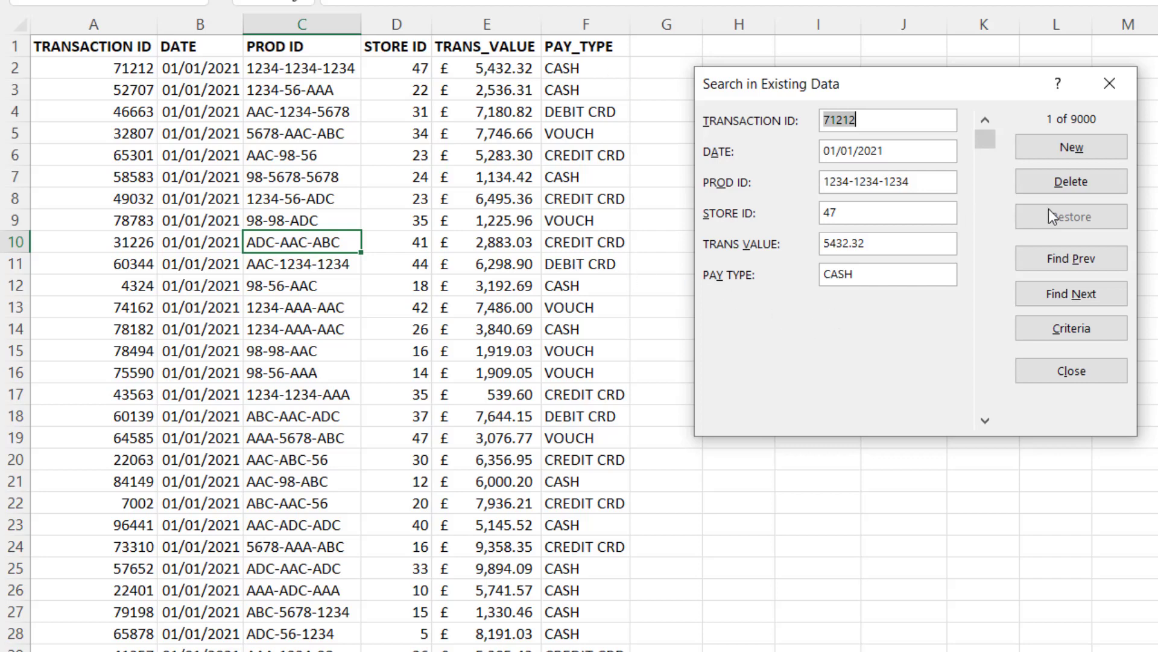
Step: Set the PAY TYPE search criterion to CASH and find the first match
{"action": "left_click", "coordinate": [1059, 330]}
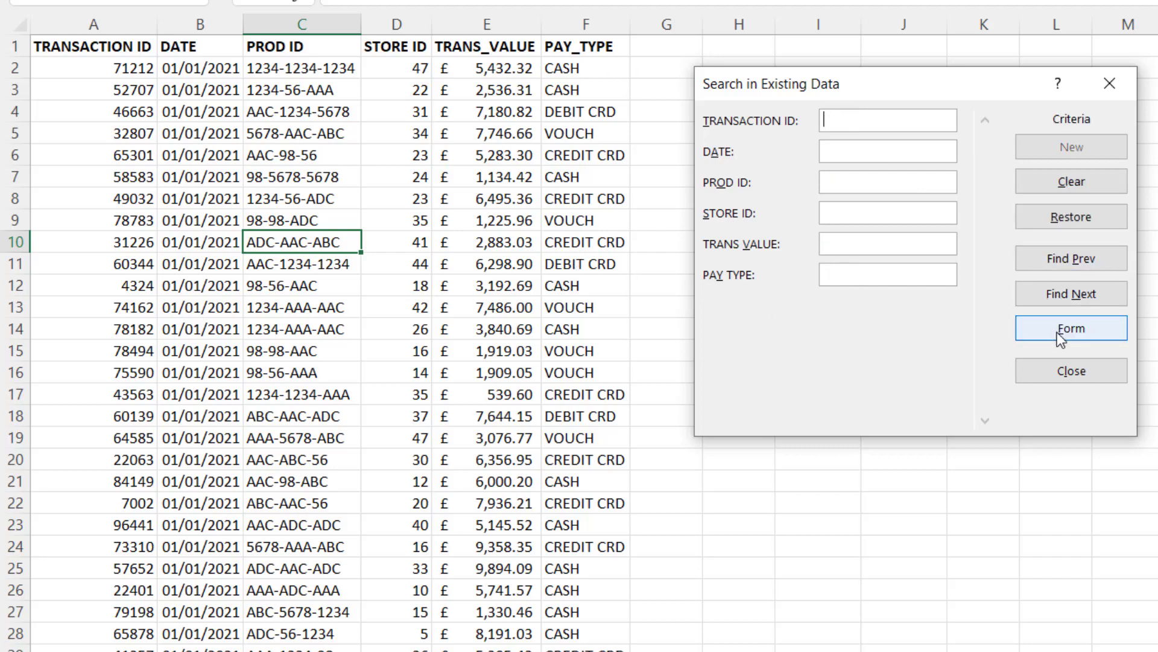
{"action": "left_click", "coordinate": [864, 275]}
{"action": "type", "text": "CASH"}
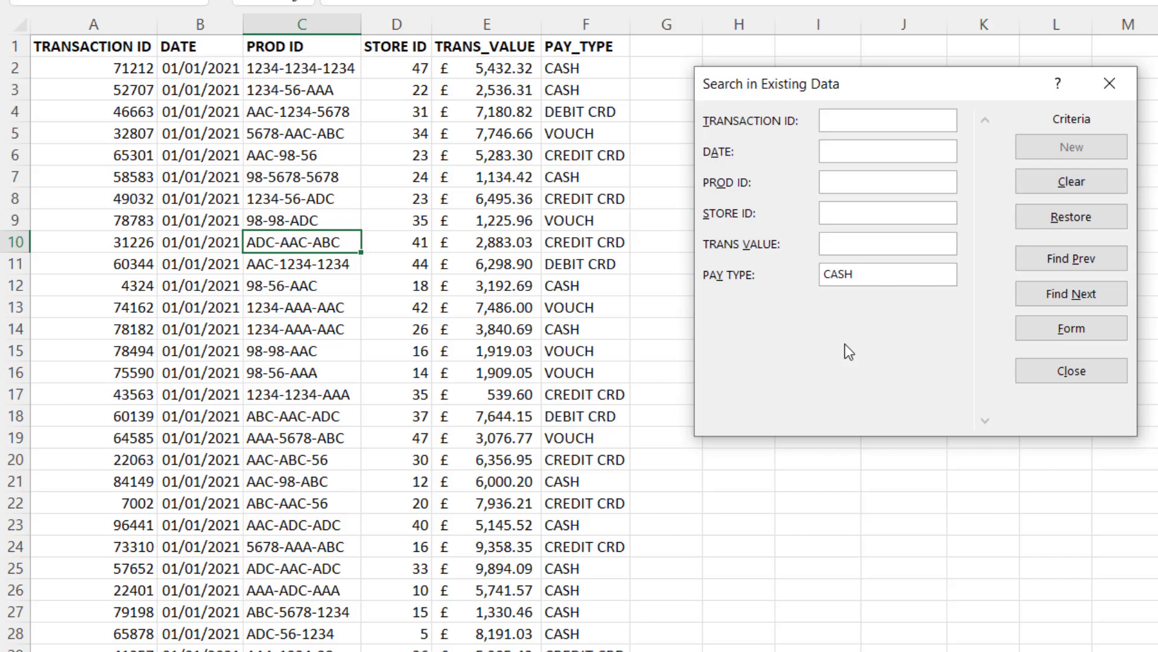
{"action": "left_click", "coordinate": [1068, 294]}
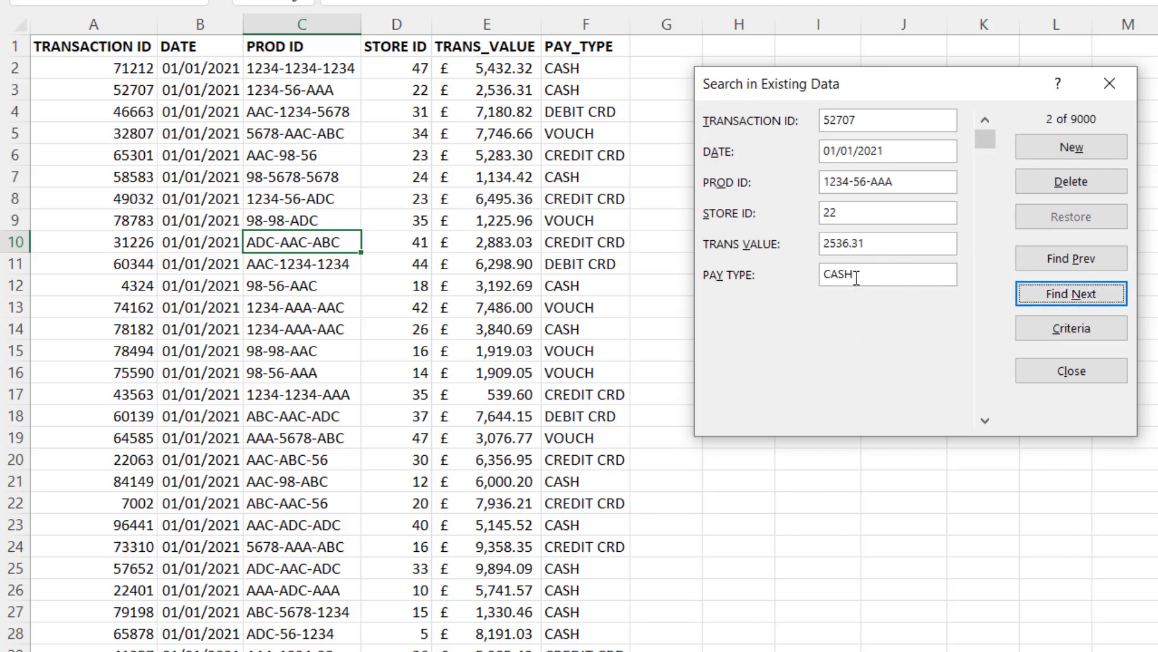
Step: Step through the CASH matches to record 26, then return to the criteria
{"action": "left_click", "coordinate": [1073, 293]}
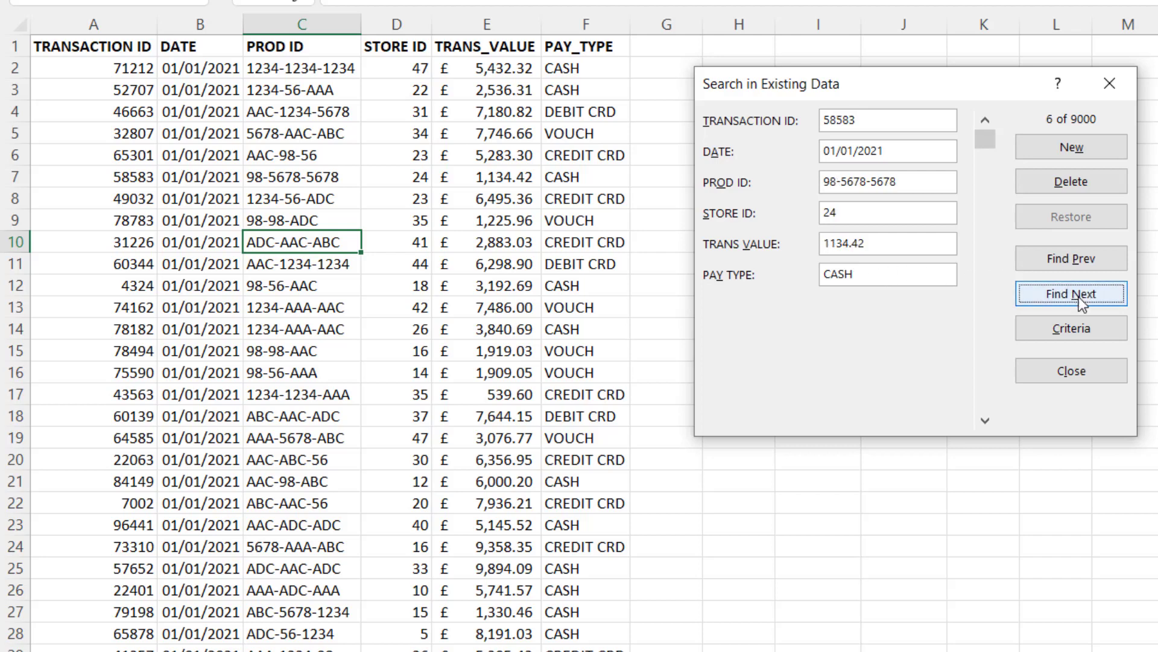
{"action": "left_click", "coordinate": [1079, 297]}
{"action": "left_click", "coordinate": [1078, 297]}
{"action": "left_click", "coordinate": [1078, 296]}
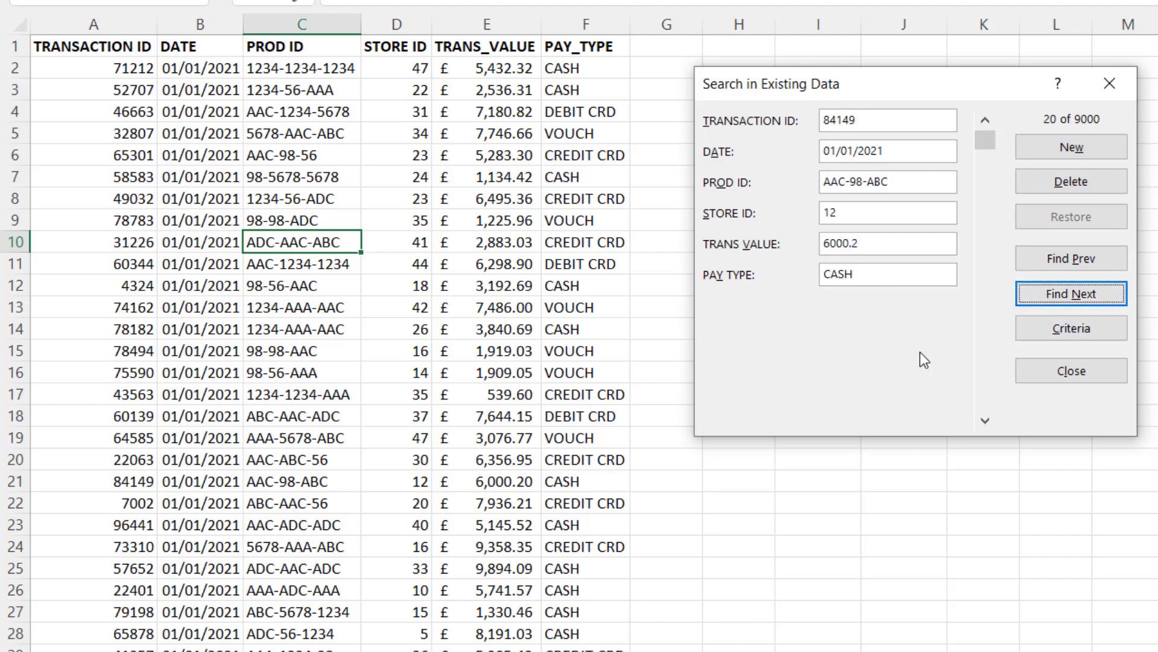
{"action": "left_click", "coordinate": [1065, 294]}
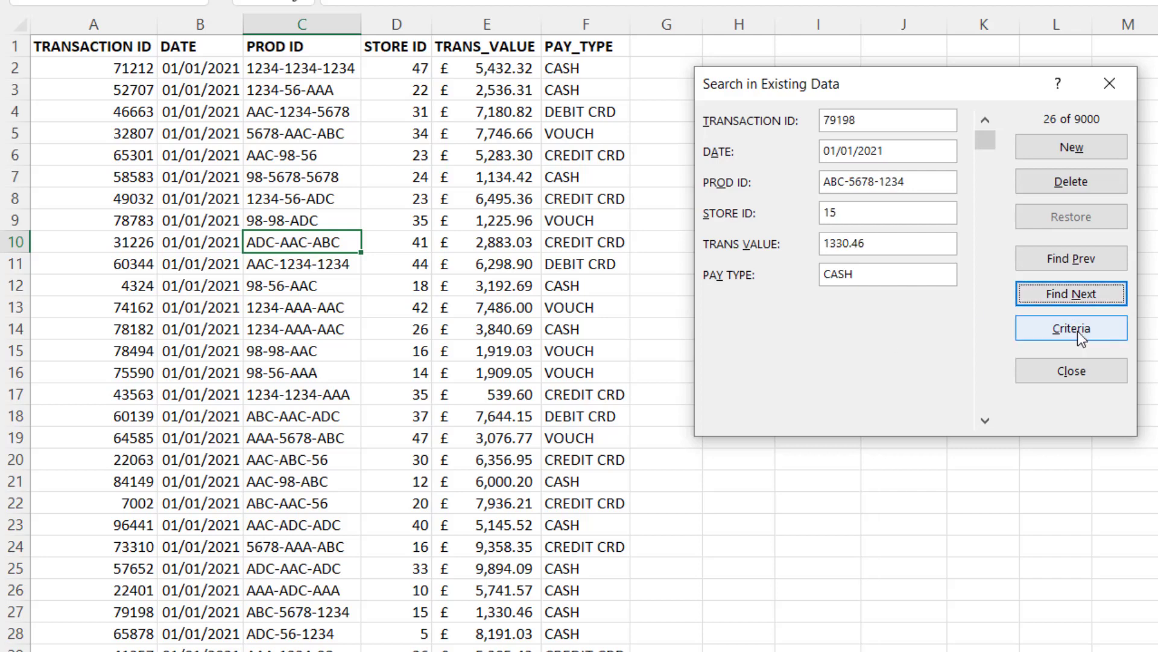
{"action": "left_click", "coordinate": [1067, 328]}
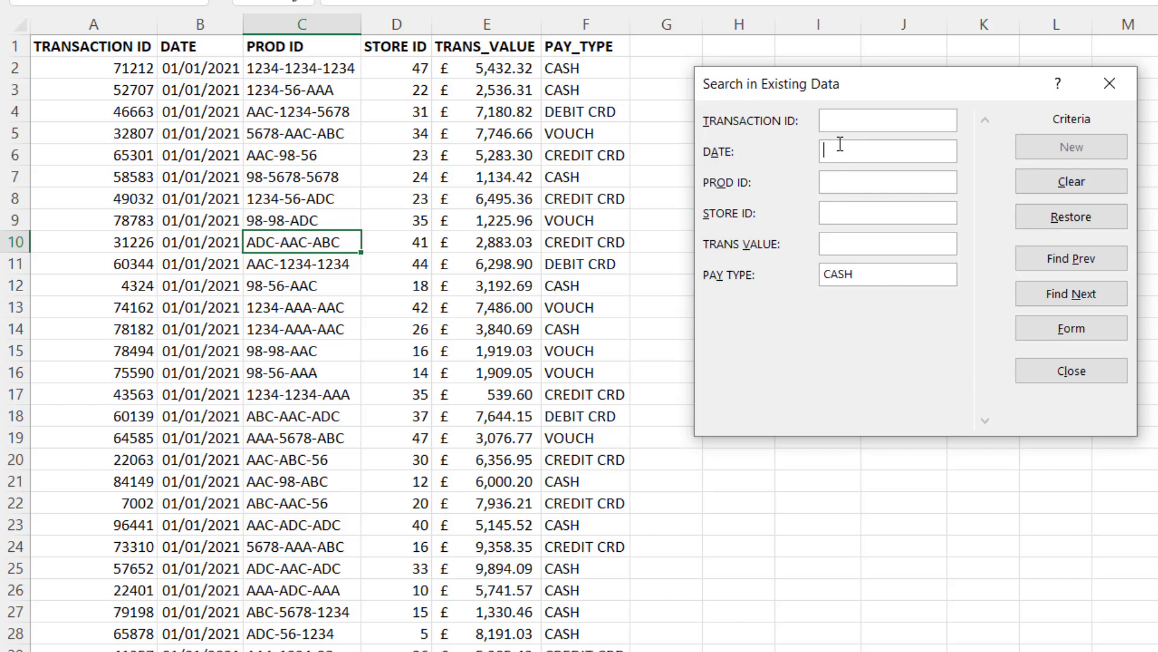
Step: Add DATE criterion >31/05/2021, browse June CASH matches, then return to criteria
{"action": "type", "text": ">34"}
{"action": "type", "text": "/05/2"}
{"action": "type", "text": "021"}
{"action": "left_click", "coordinate": [1081, 298]}
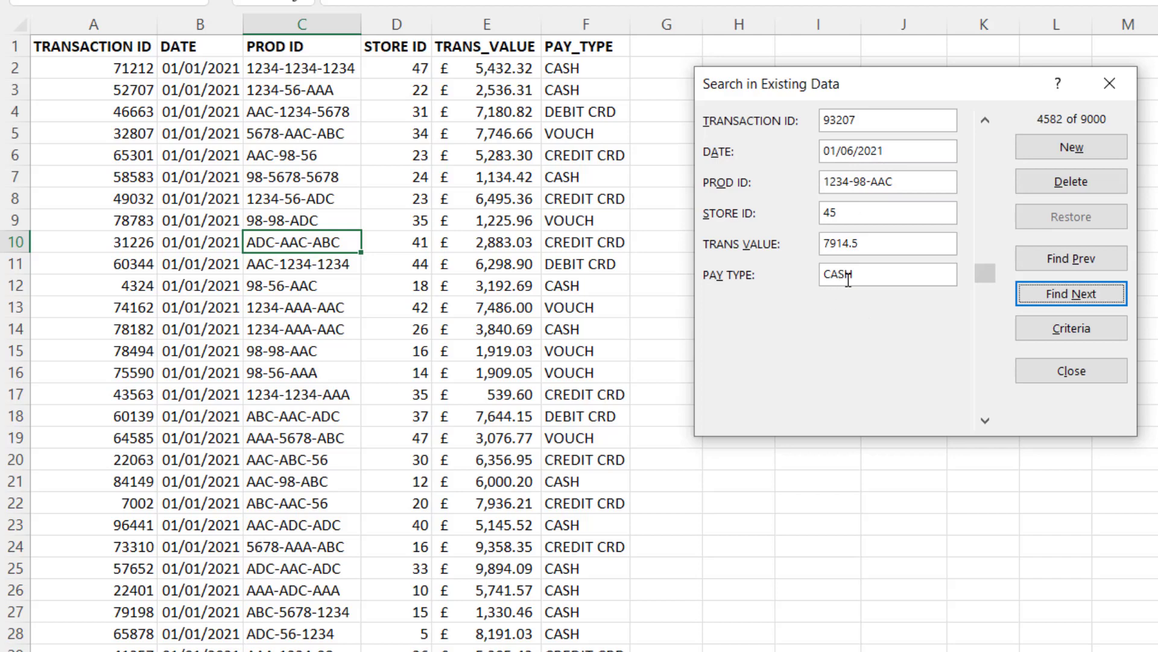
{"action": "left_click", "coordinate": [1064, 298]}
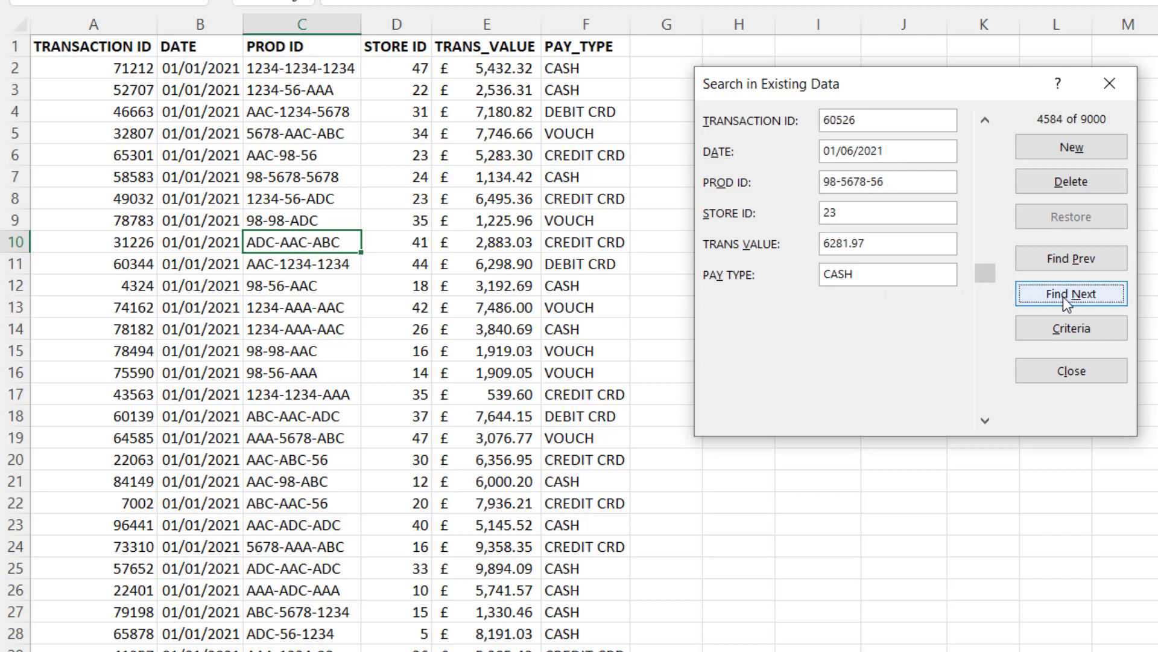
{"action": "left_click", "coordinate": [1063, 296]}
{"action": "left_click", "coordinate": [1063, 296]}
{"action": "left_click", "coordinate": [1073, 327]}
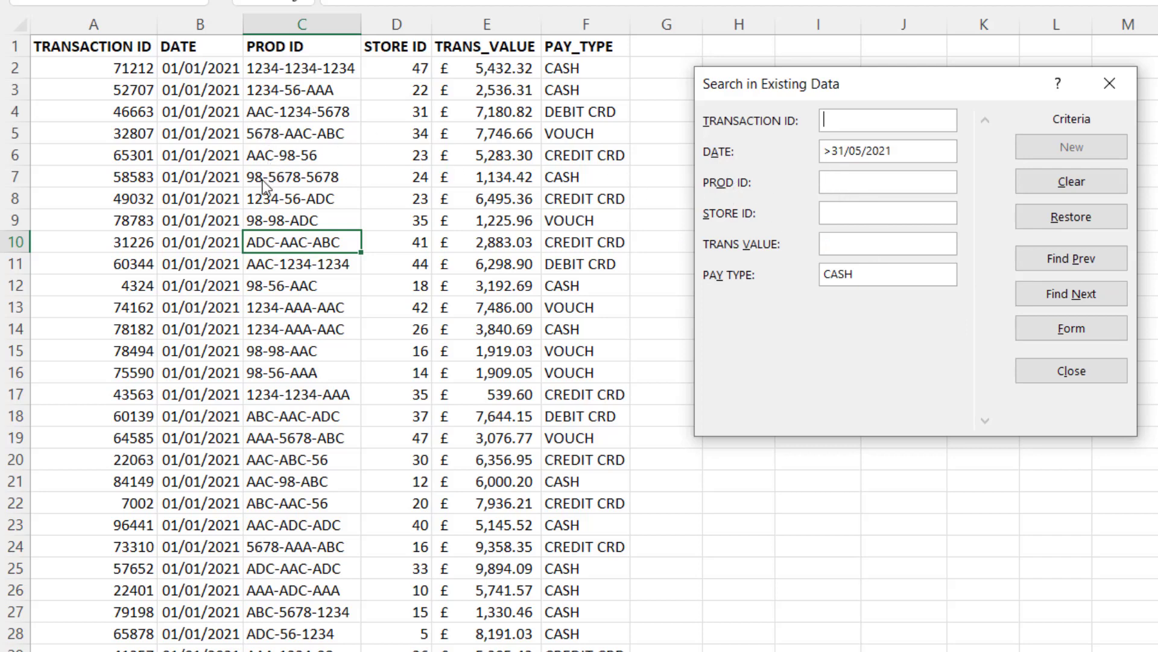
Step: Add PROD ID criterion AAA*, browse the matches, then return to criteria
{"action": "left_click", "coordinate": [841, 181]}
{"action": "type", "text": "AAA*"}
{"action": "left_click", "coordinate": [1065, 293]}
{"action": "left_click", "coordinate": [1065, 293]}
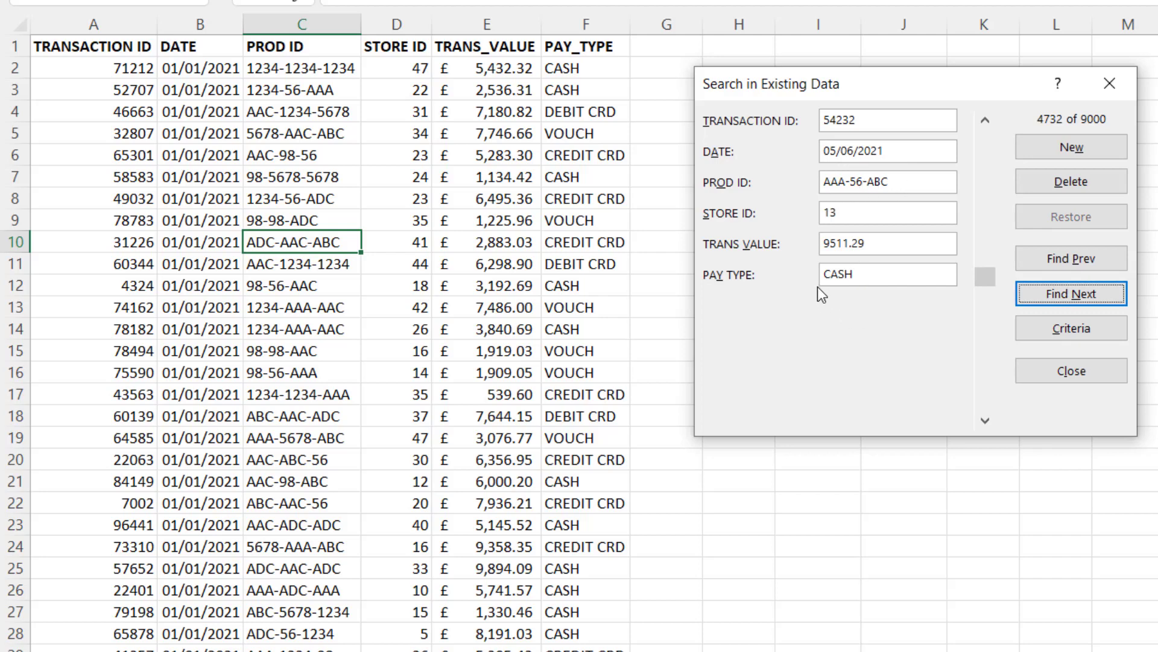
{"action": "left_click", "coordinate": [1044, 292]}
{"action": "left_click", "coordinate": [1044, 292]}
{"action": "left_click", "coordinate": [1068, 328]}
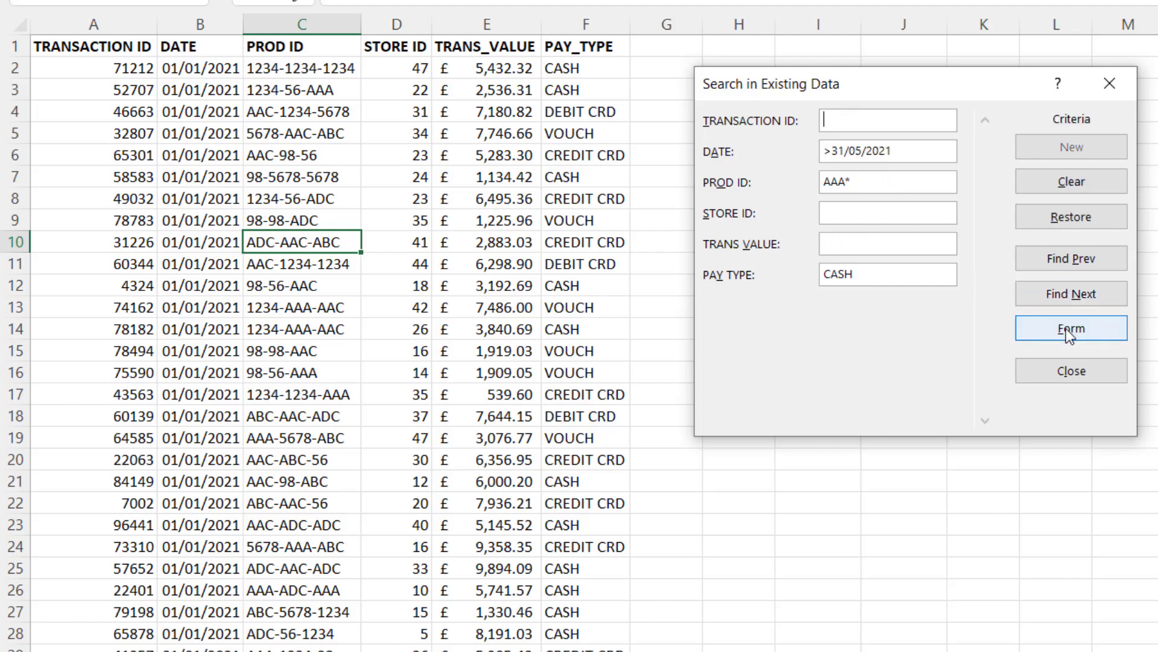
Step: Add STORE ID 10 and TRANS VALUE >9000 criteria and find the next match
{"action": "left_click", "coordinate": [843, 214]}
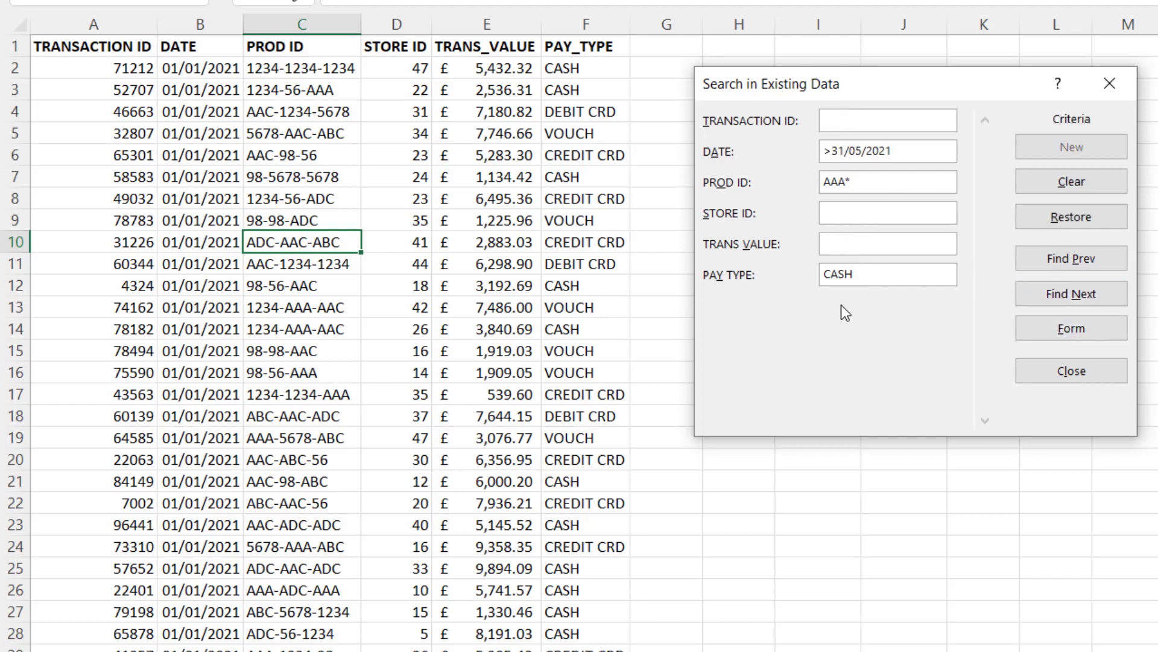
{"action": "type", "text": "10"}
{"action": "left_click", "coordinate": [844, 239]}
{"action": "type", "text": ">9000"}
{"action": "left_click", "coordinate": [1069, 292]}
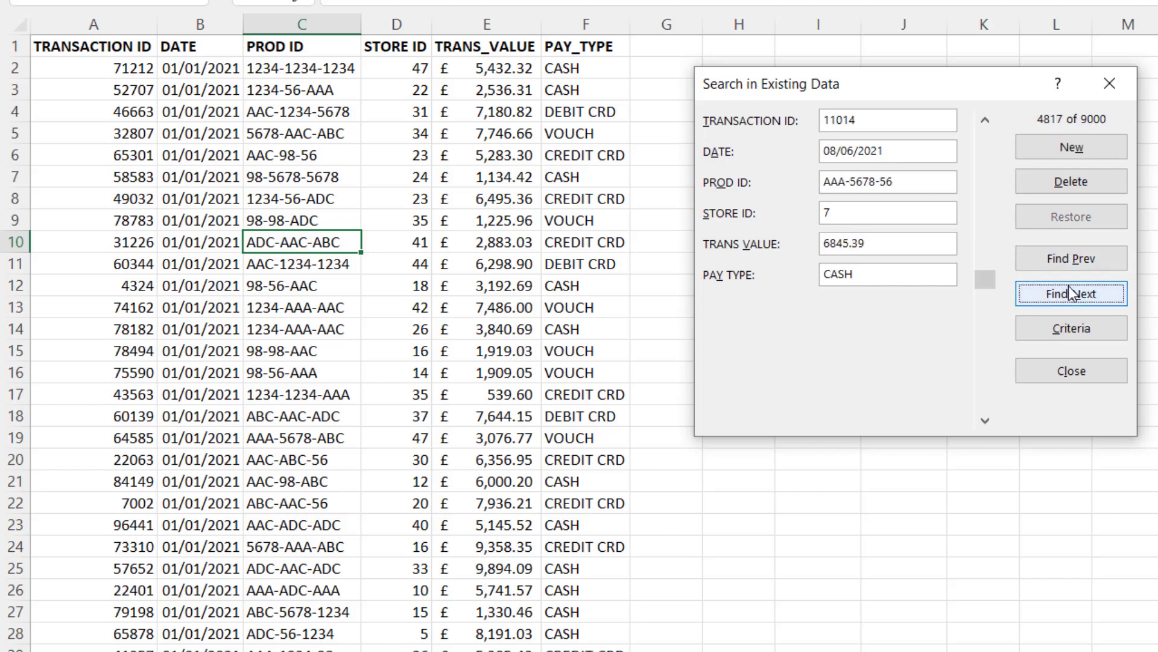